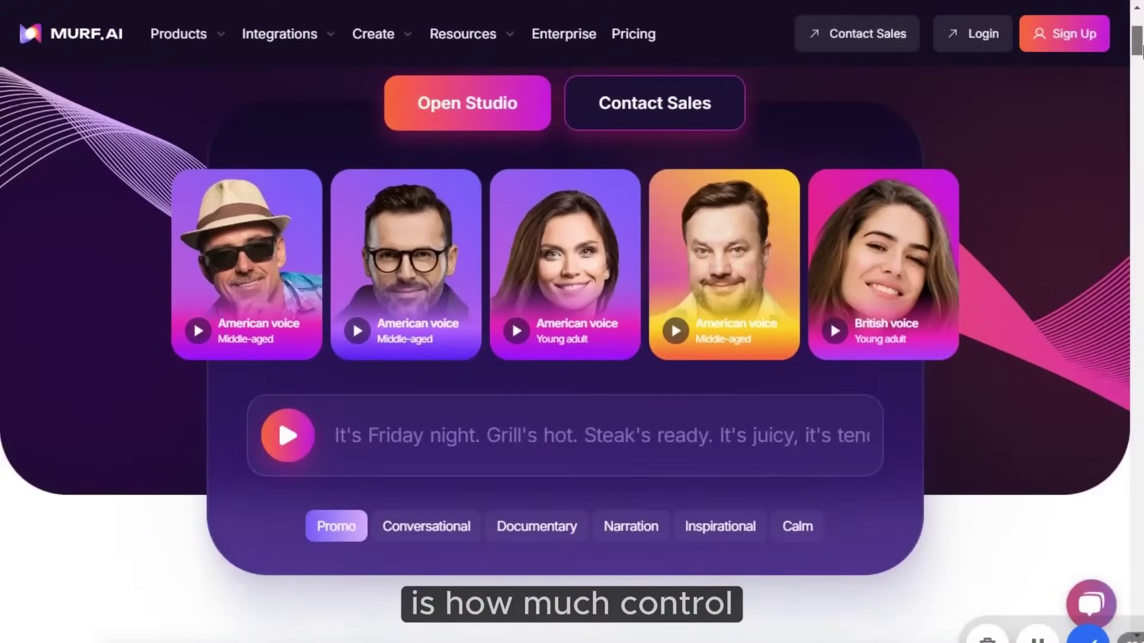
# Play the homepage samples in Conversational, Documentary, Narration, Inspirational and Calm styles, ending on Conversational.
pyautogui.click(421, 533)
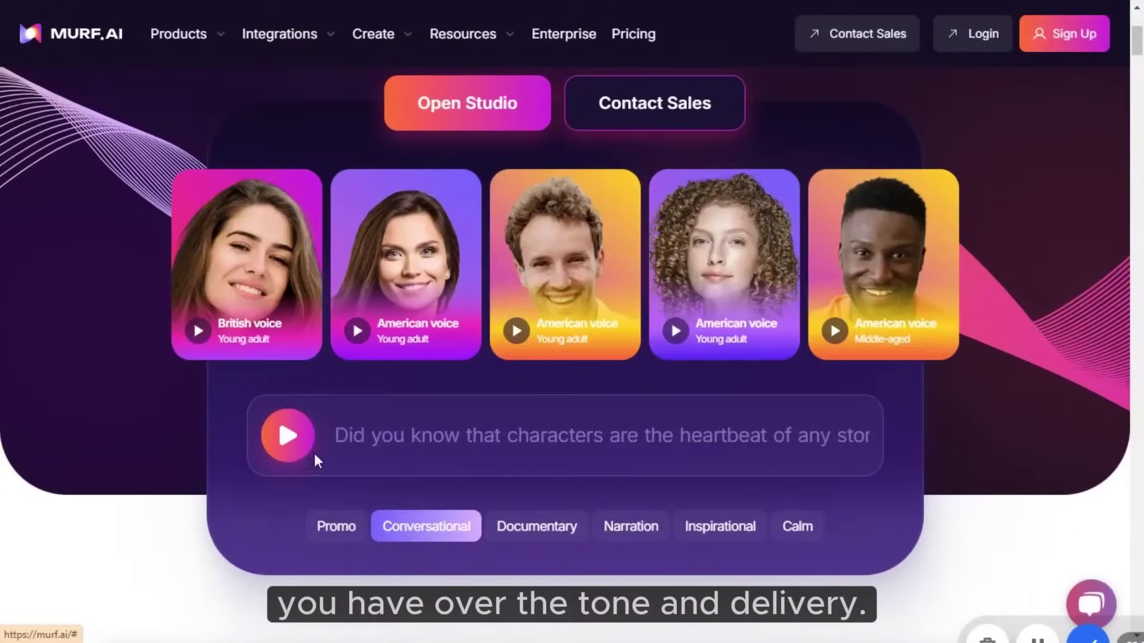
pyautogui.click(526, 530)
pyautogui.click(632, 535)
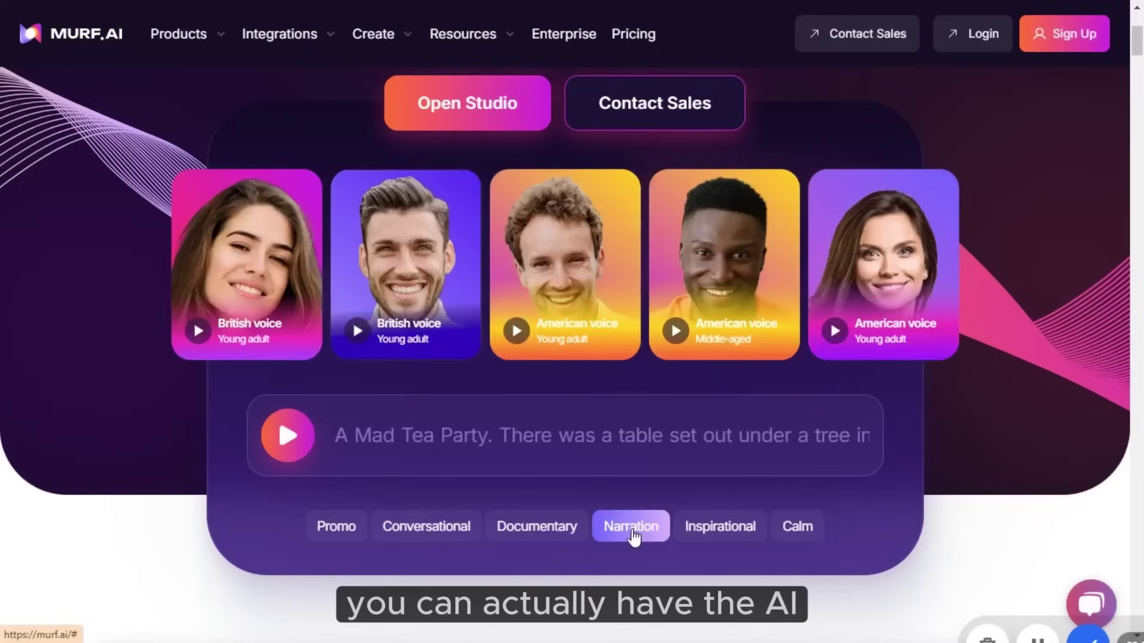
pyautogui.click(725, 538)
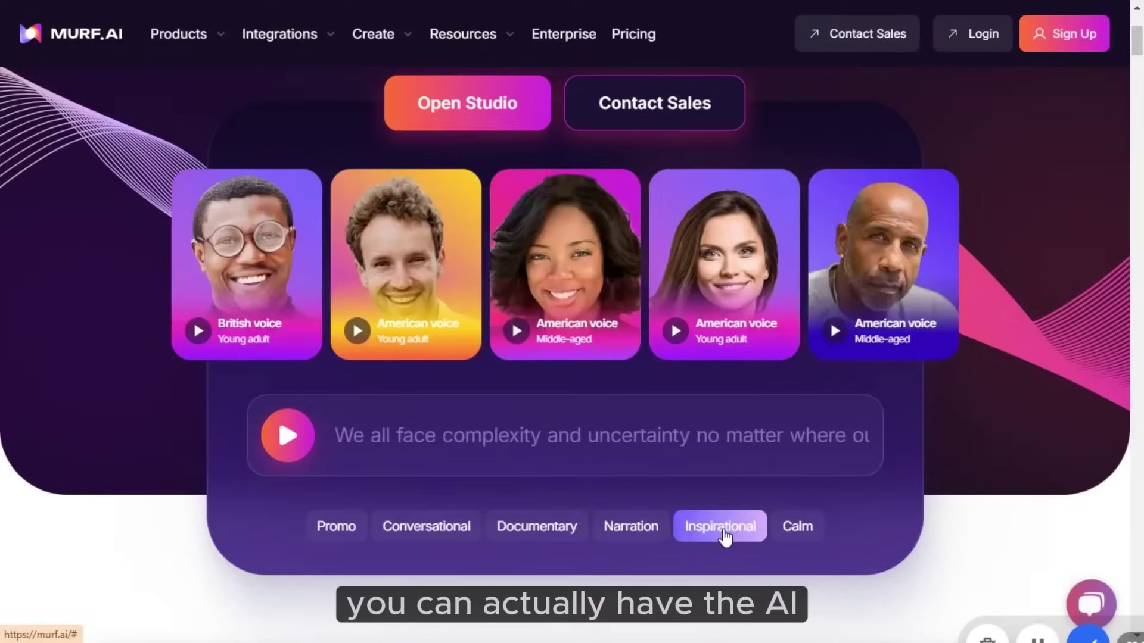
pyautogui.click(787, 537)
pyautogui.scroll(-3, 1141, 102)
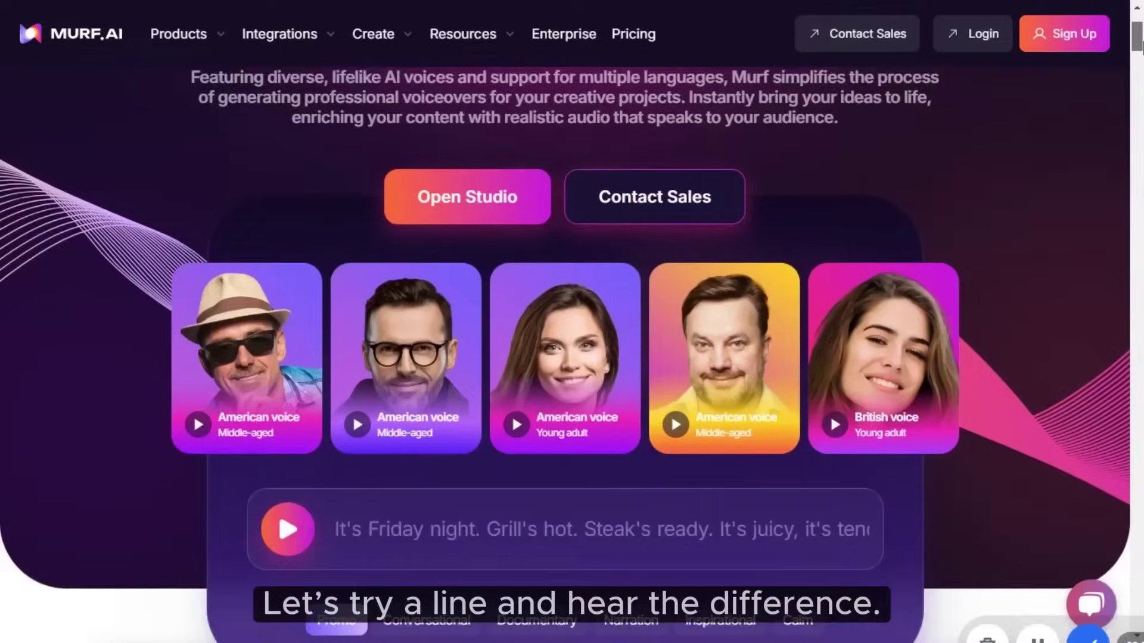
pyautogui.scroll(-2, 1139, 51)
pyautogui.click(417, 539)
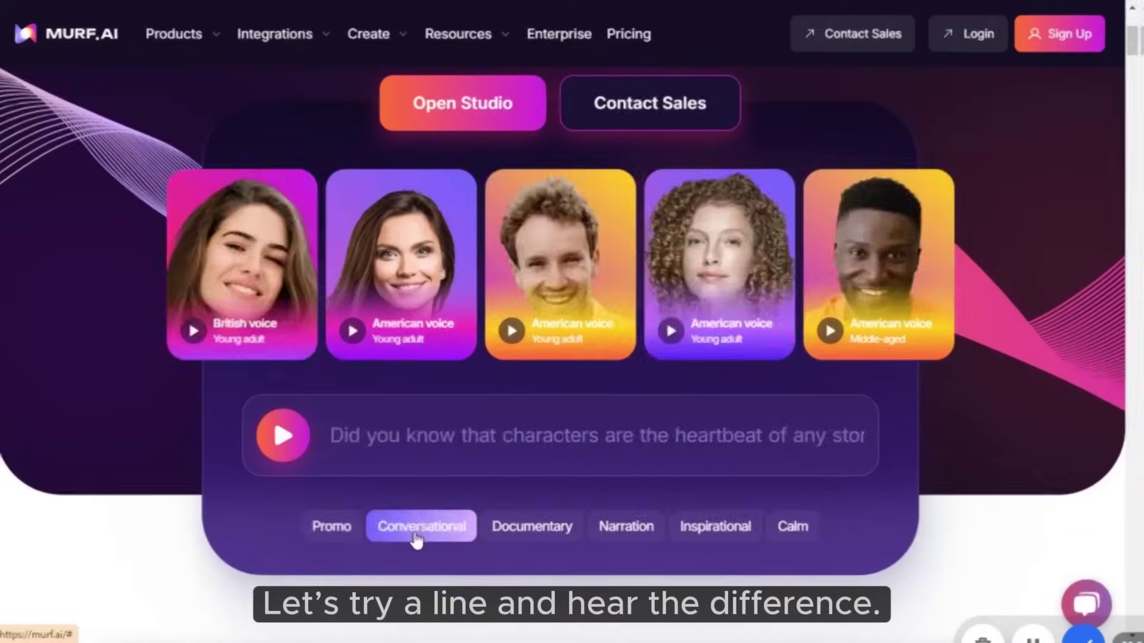
# Play Miles's Conversational voiceover of the Best AI Reviews block.
pyautogui.click(952, 161)
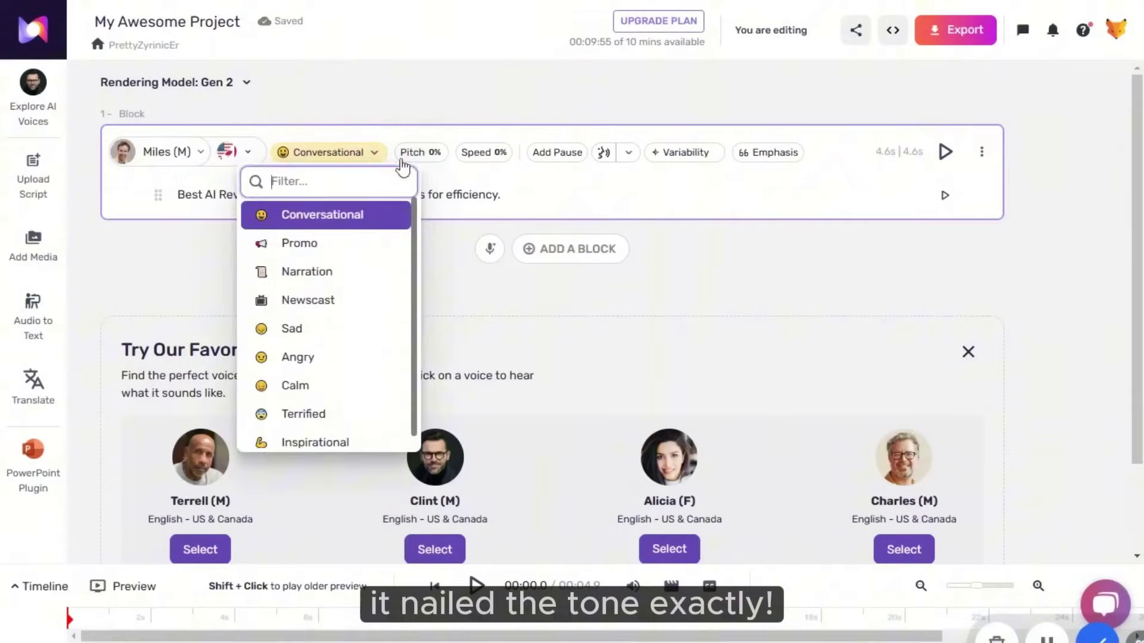
# Close the Pronunciation Library and Word-Level Emphasis editor, then voice the block with Clint.
pyautogui.click(604, 152)
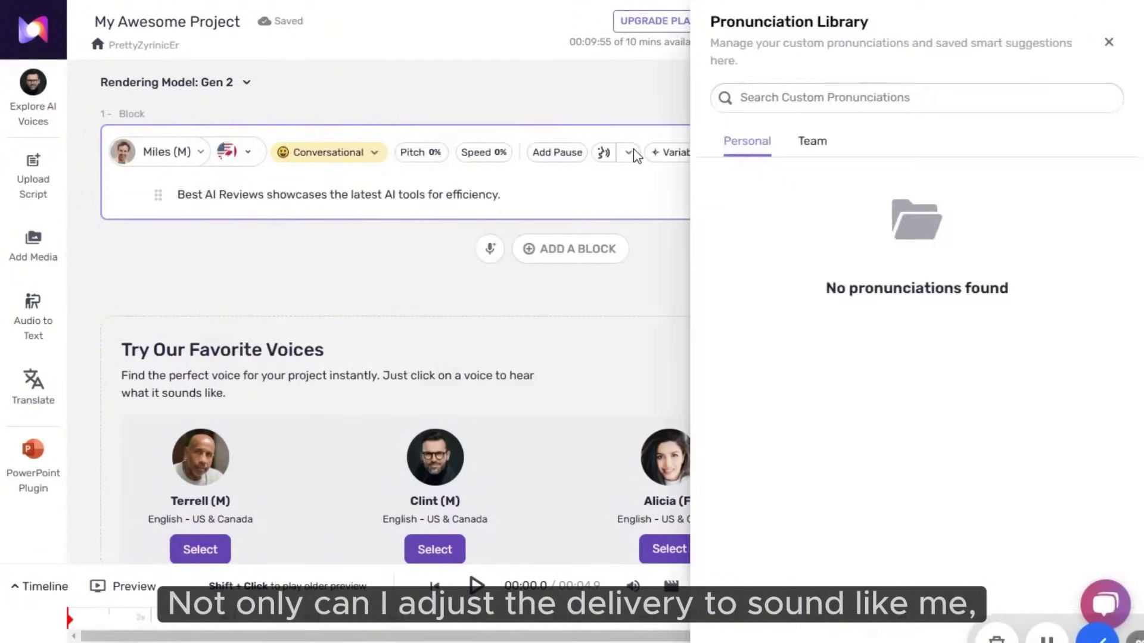
pyautogui.click(763, 152)
pyautogui.click(572, 444)
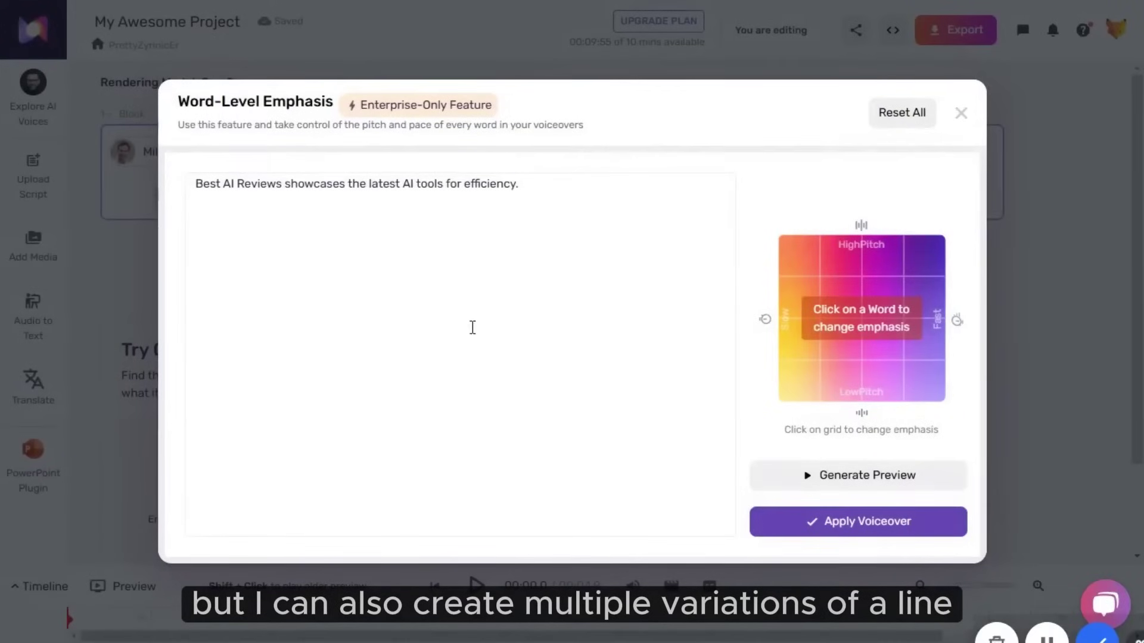
pyautogui.click(960, 113)
pyautogui.click(197, 153)
pyautogui.click(768, 327)
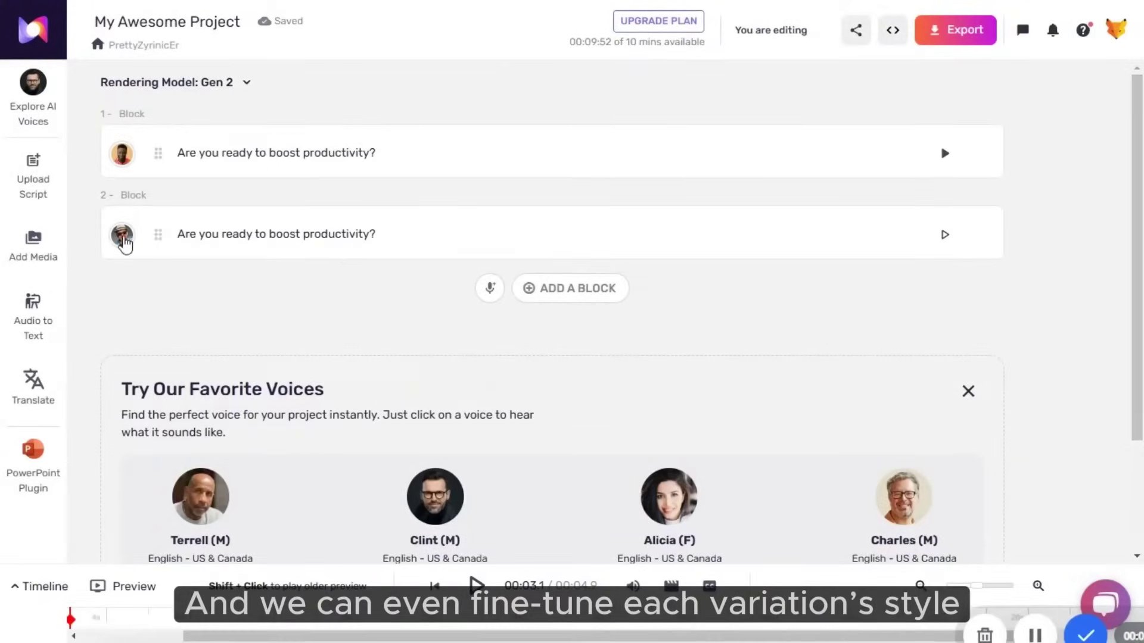
# Set block 2's voice to Ken (M) from the voice picker.
pyautogui.click(123, 238)
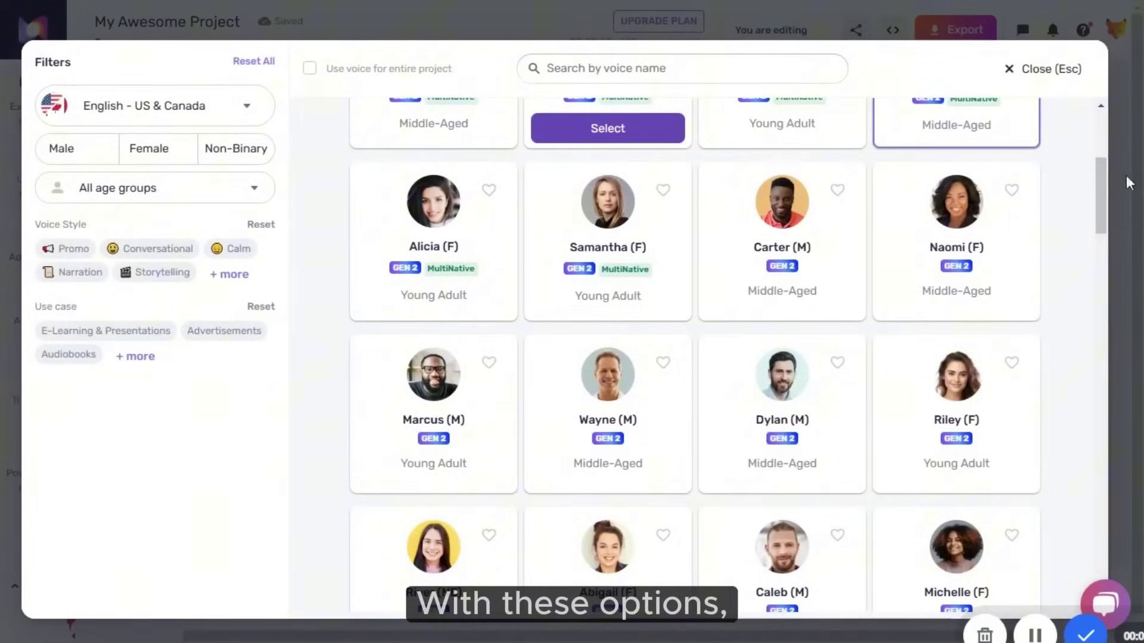
pyautogui.moveTo(1107, 201); pyautogui.dragTo(1103, 138)
pyautogui.click(1044, 69)
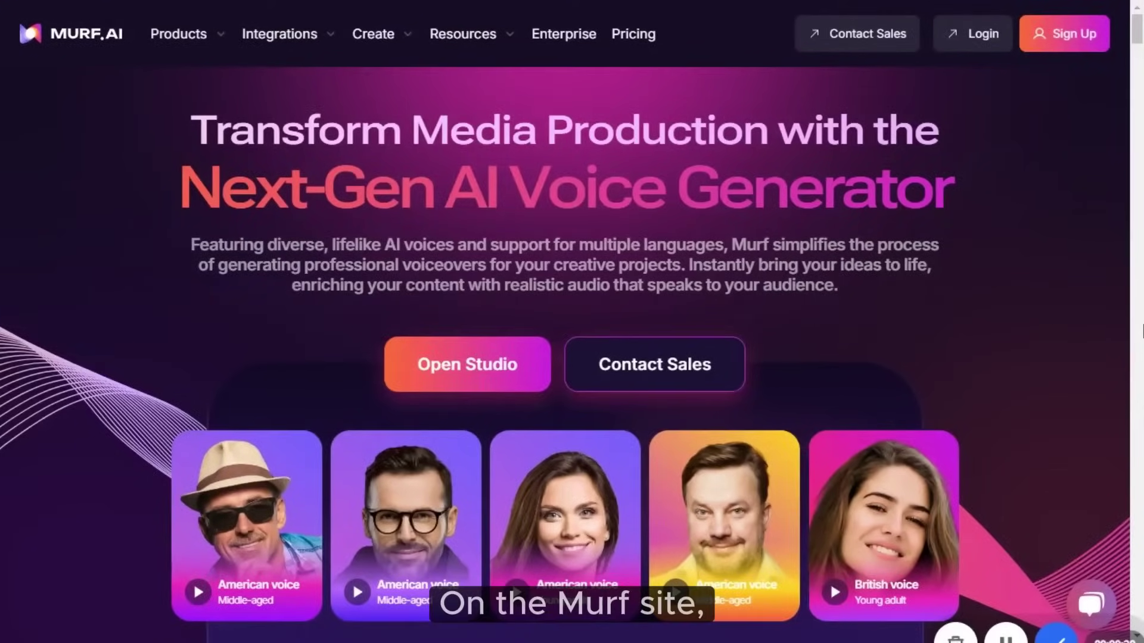
# Launch the studio from the homepage to reach the new 'My Awesome Project'.
pyautogui.click(480, 367)
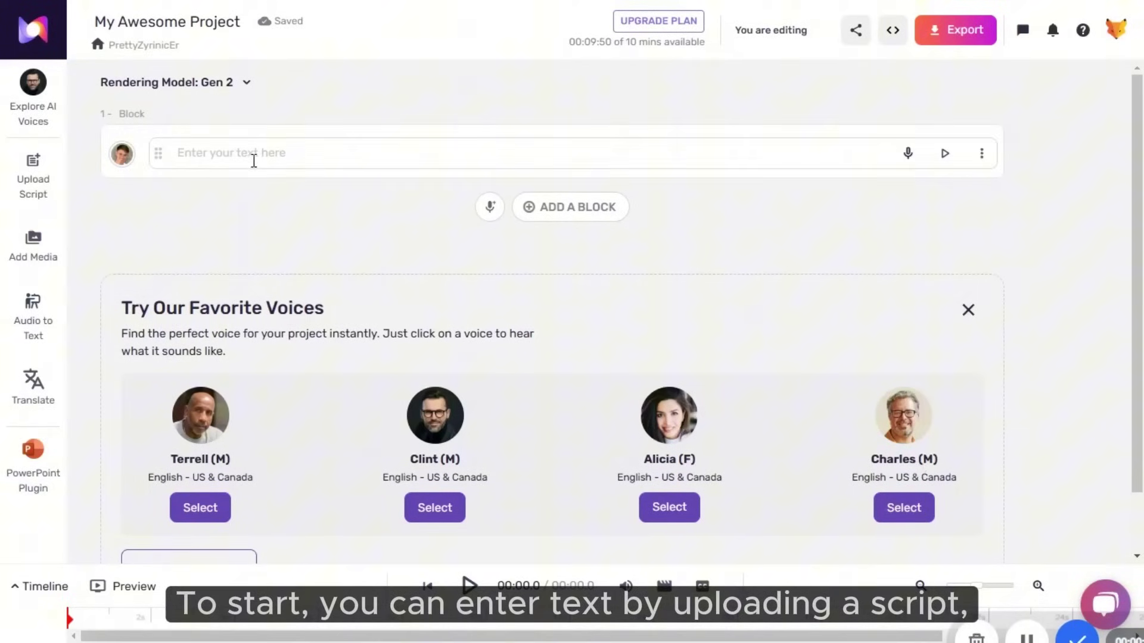
# Paste the 'Welcome to Best AI Reviews!' script into the blank block, split by paragraphs.
pyautogui.click(211, 153)
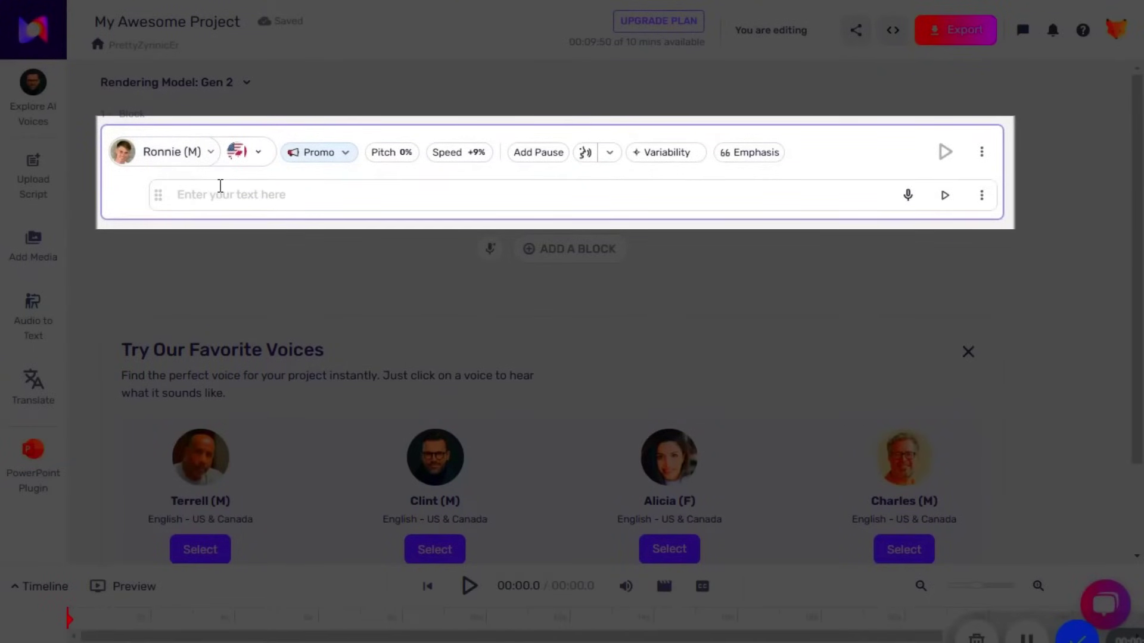
pyautogui.hotkey('ctrl', 'v')
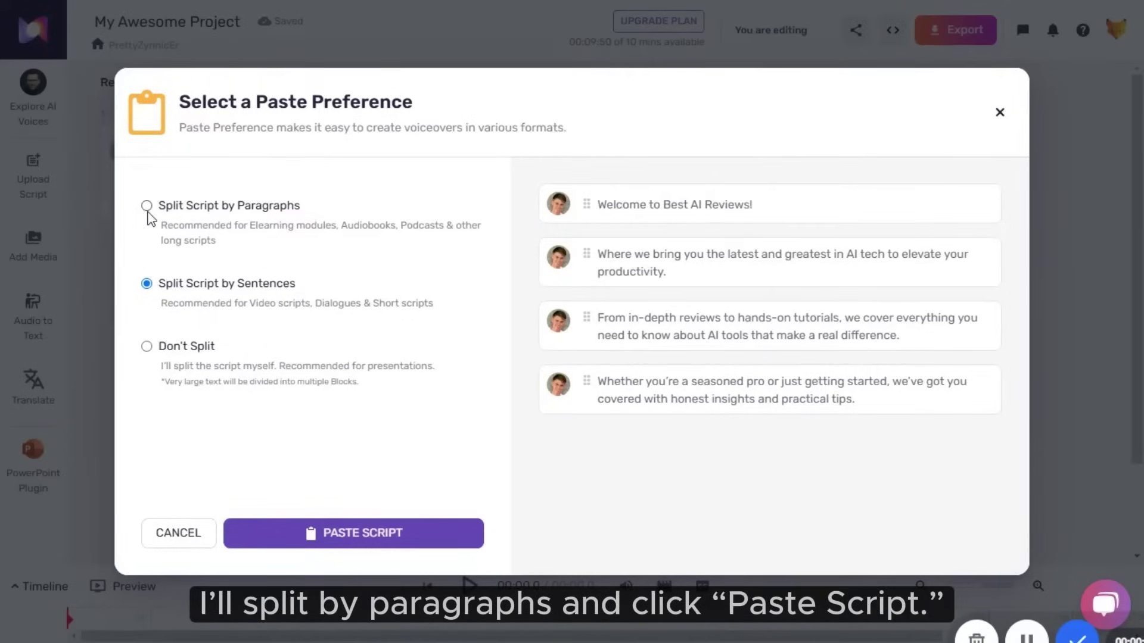
pyautogui.click(146, 205)
pyautogui.click(388, 539)
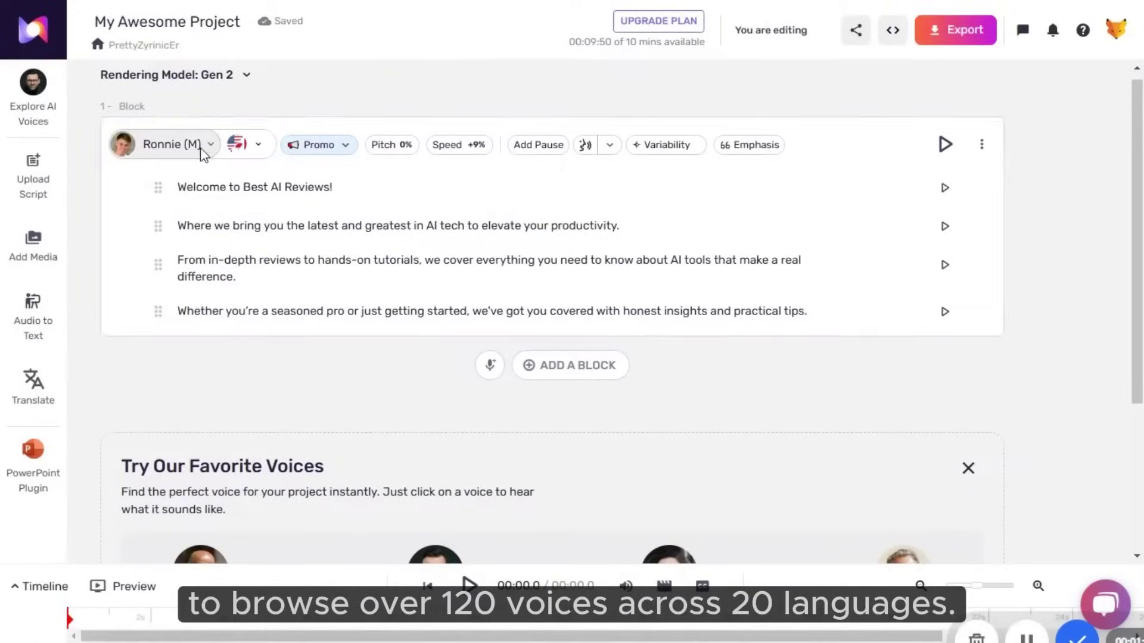
# Preview Ronnie and Natalie, then favourite Natalie and select her as the block's voice.
pyautogui.click(202, 152)
pyautogui.moveTo(1110, 273); pyautogui.dragTo(1109, 189)
pyautogui.scroll(-10, 1109, 189)
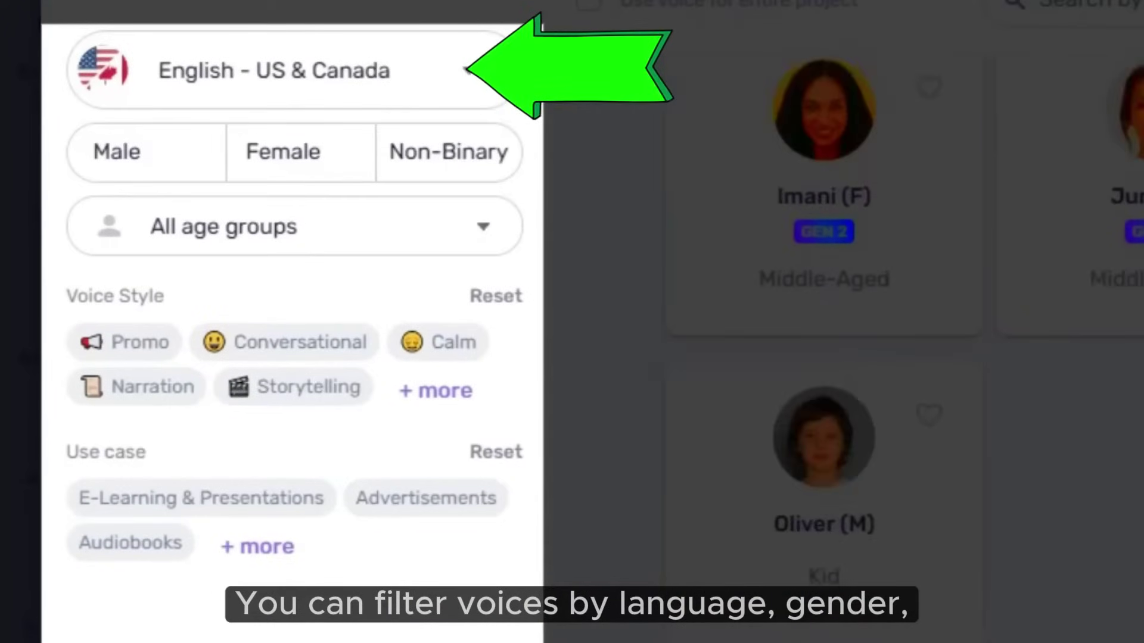
pyautogui.scroll(-10, 894, 334)
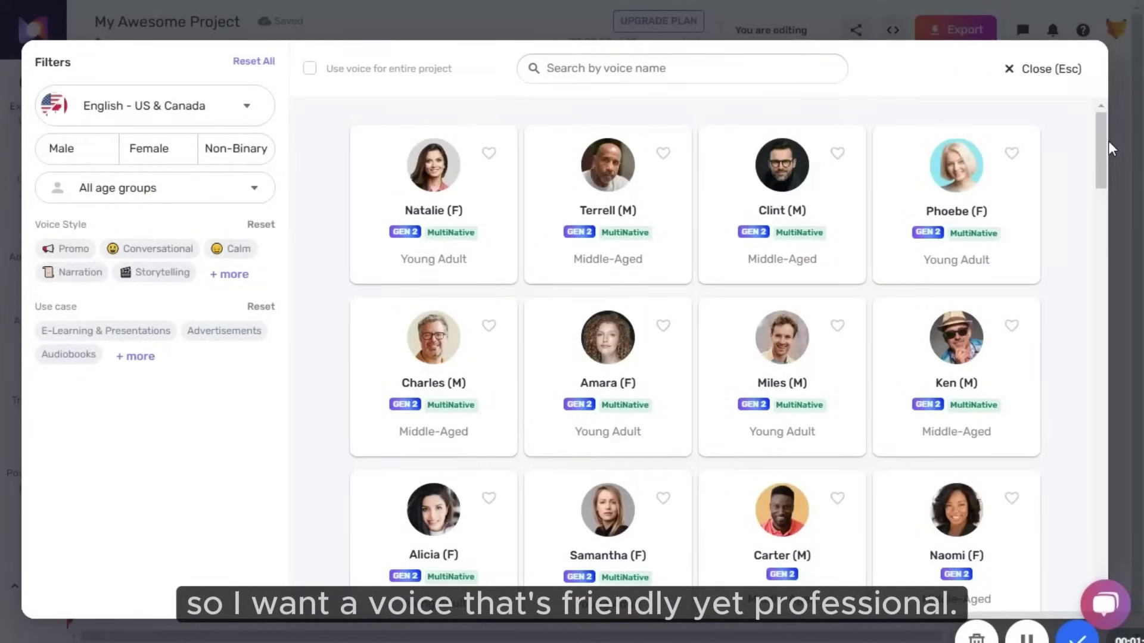
pyautogui.scroll(-10, 1109, 149)
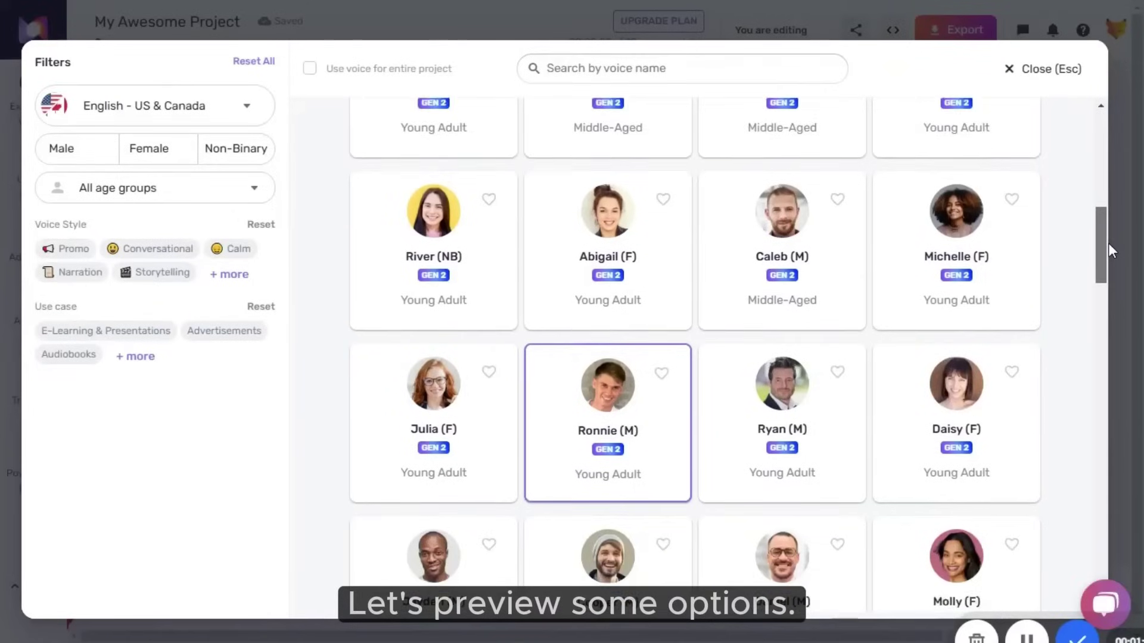
pyautogui.moveTo(737, 290)
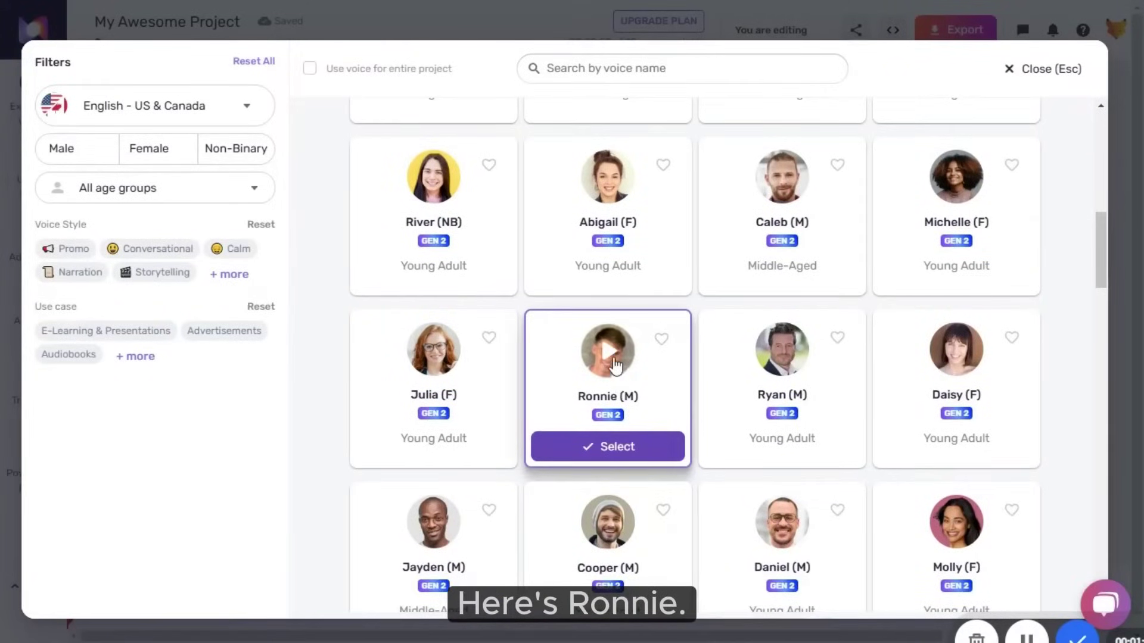
pyautogui.click(616, 364)
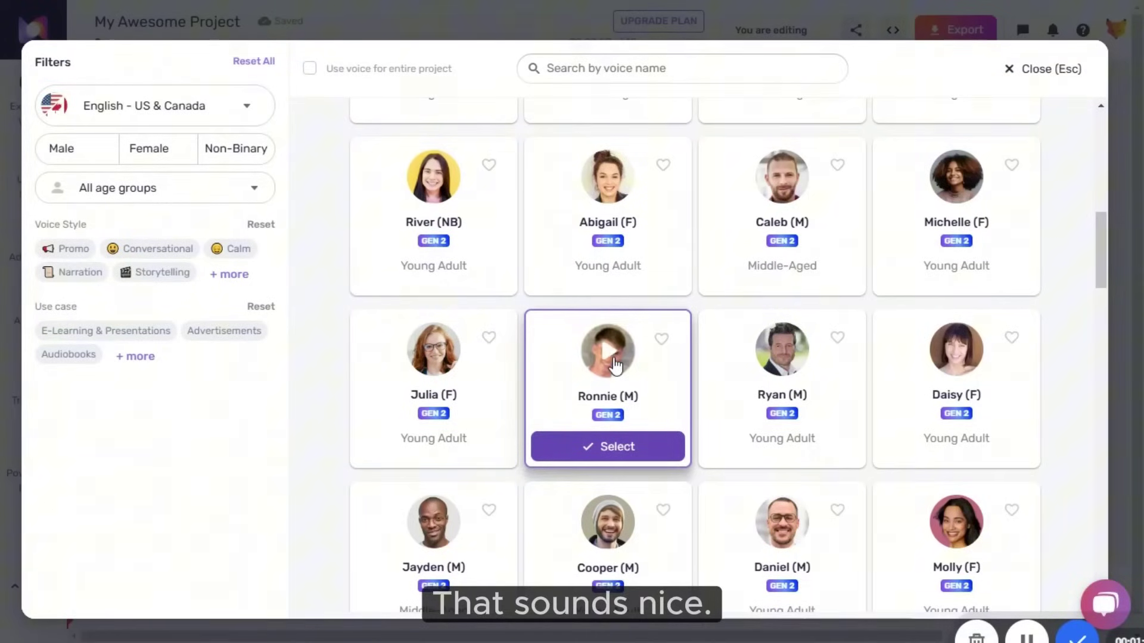
pyautogui.scroll(10, 584, 268)
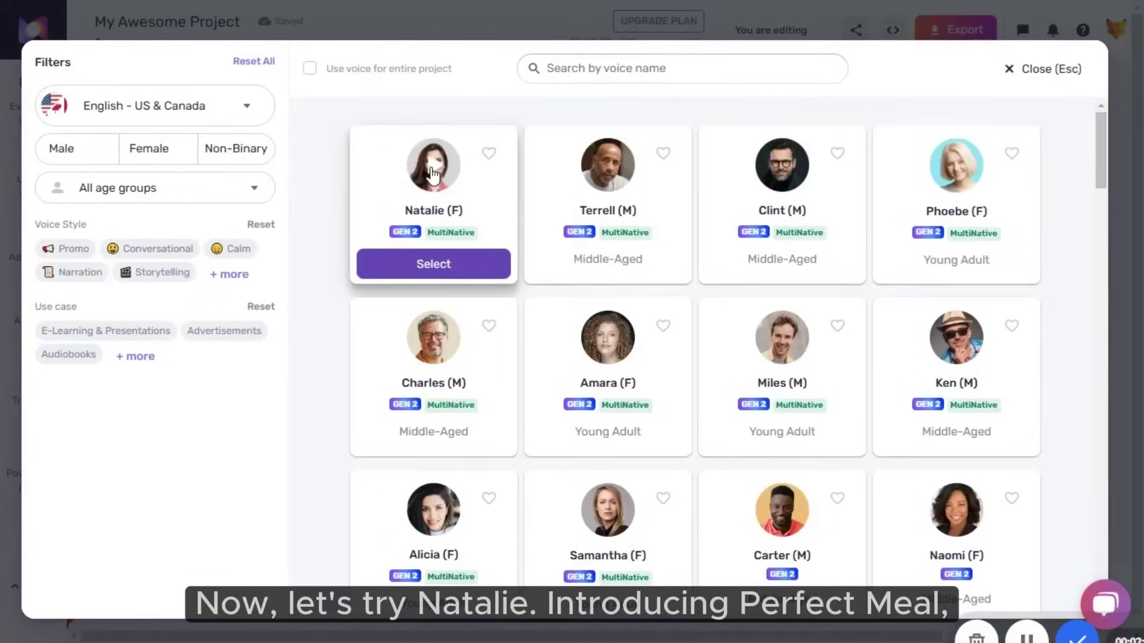
pyautogui.click(433, 173)
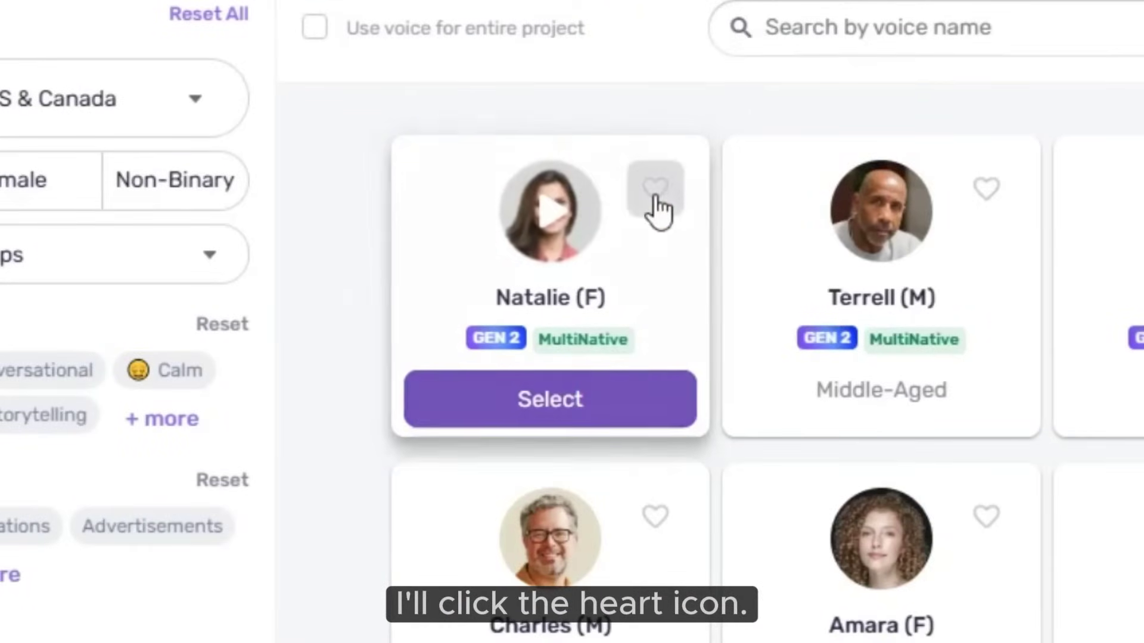
pyautogui.click(489, 155)
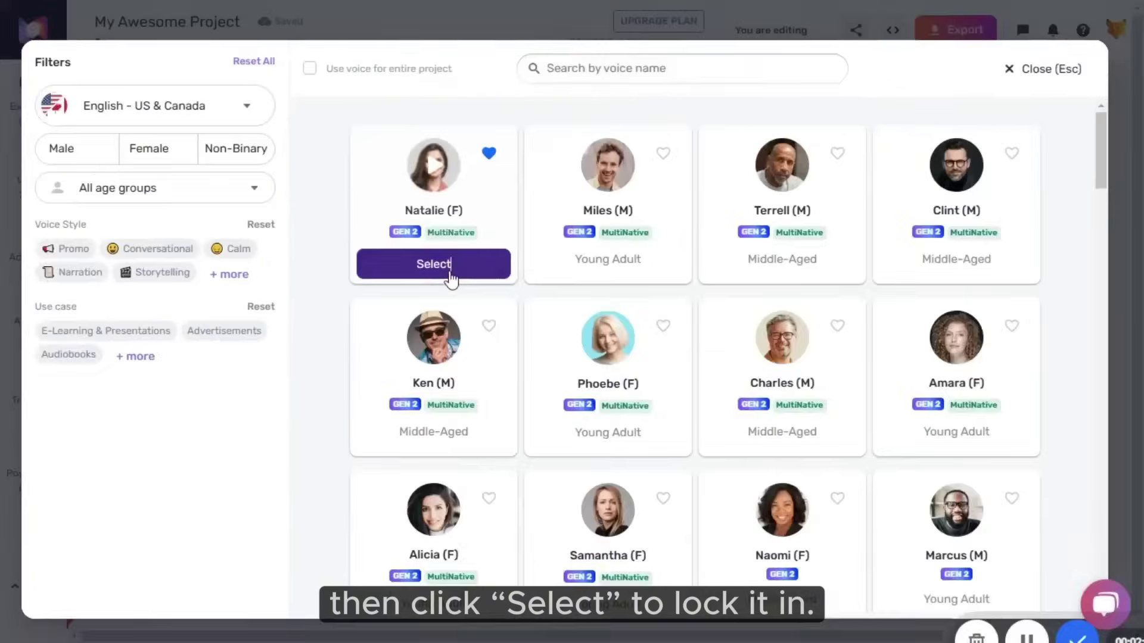
pyautogui.click(581, 417)
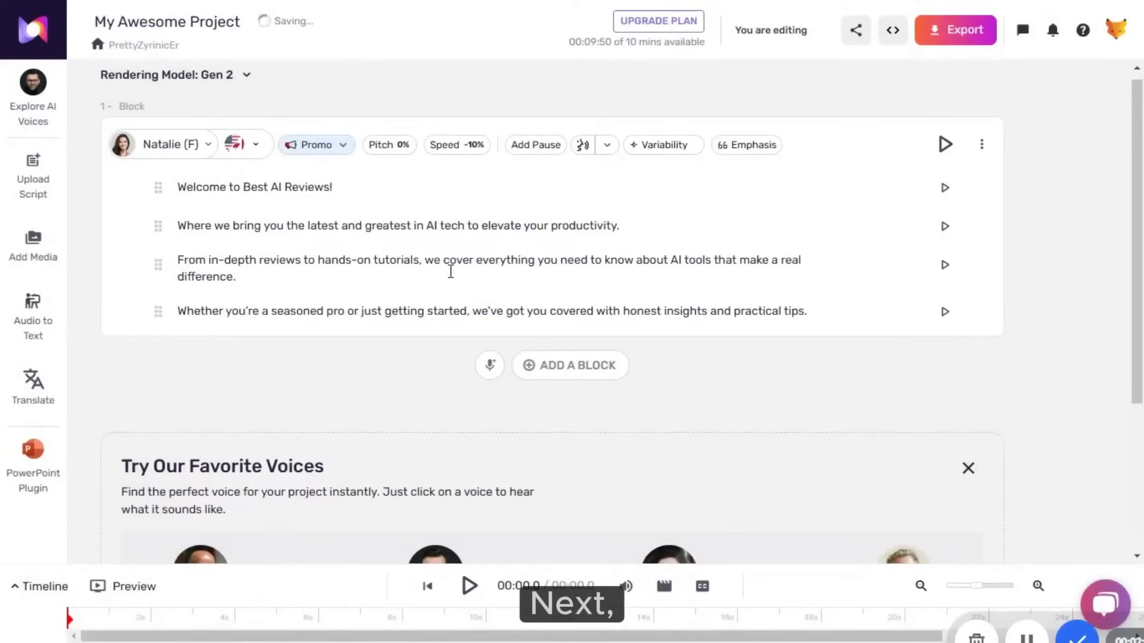
# Generate and play Natalie's 19.7-second narration, then pause it.
pyautogui.click(946, 145)
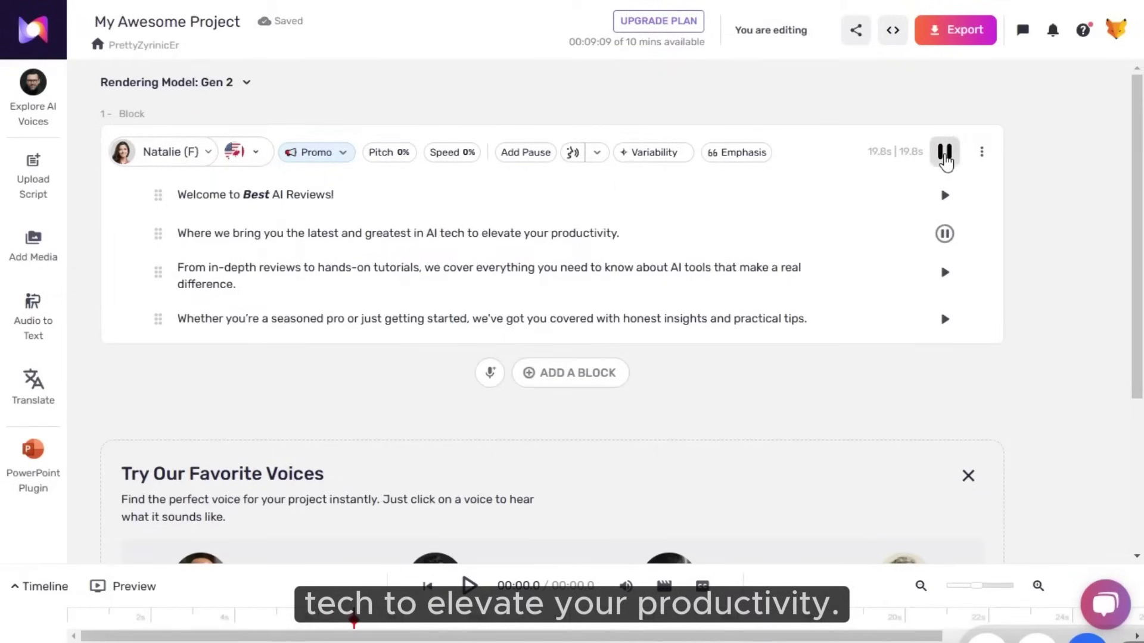
pyautogui.click(945, 154)
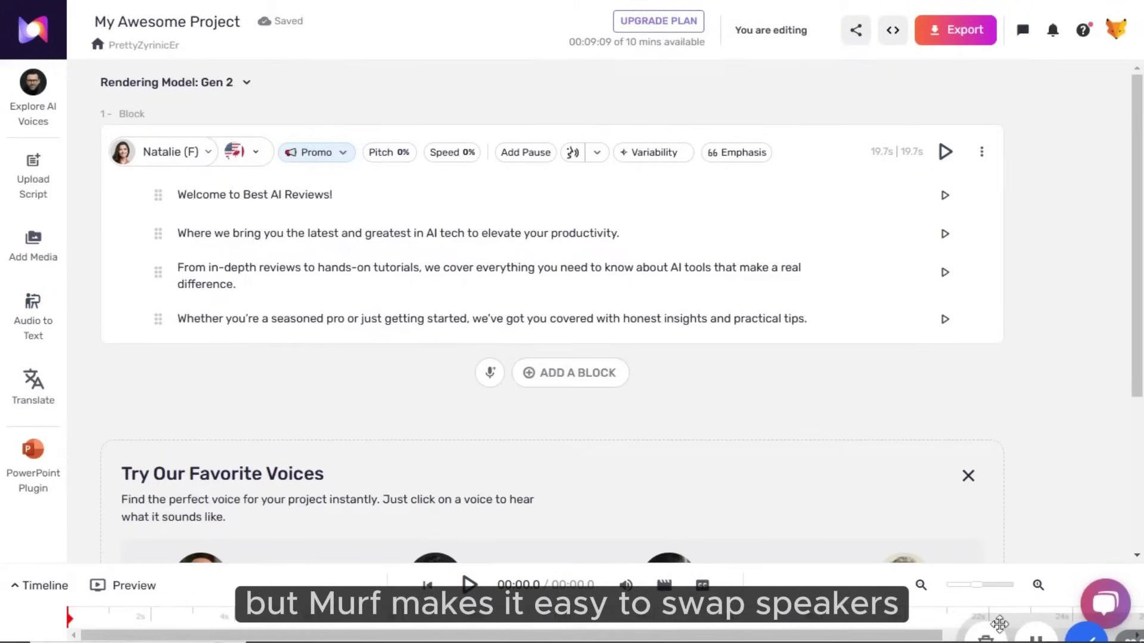
# Filter to male voices, select Ronnie (M), and play back his 22.7-second audio.
pyautogui.click(205, 153)
pyautogui.click(66, 154)
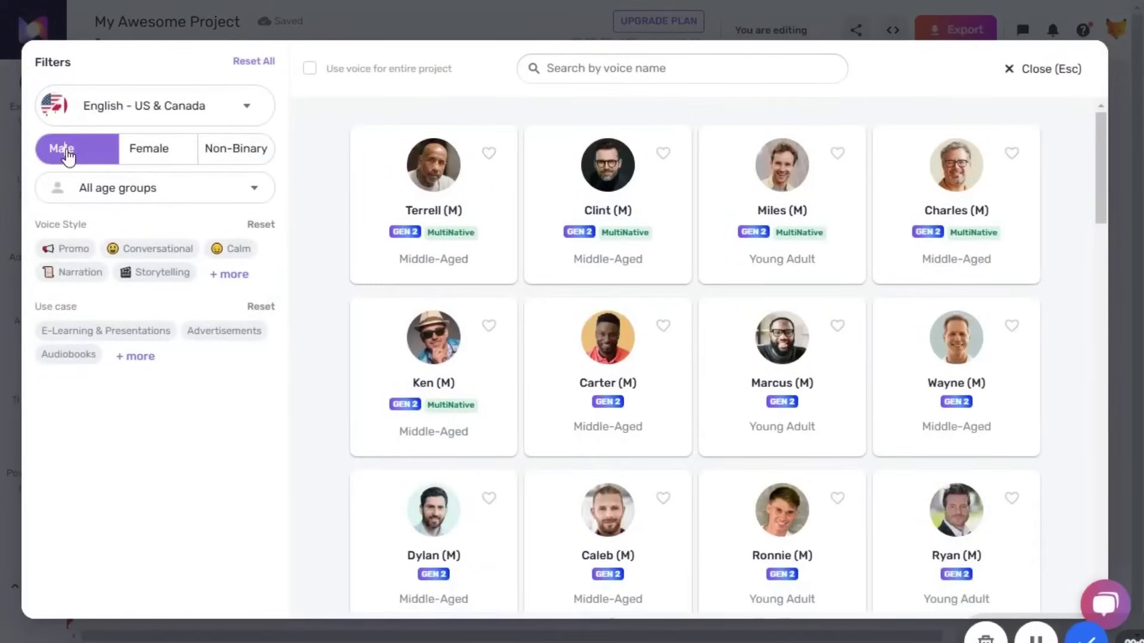
pyautogui.moveTo(1106, 173); pyautogui.dragTo(1113, 229)
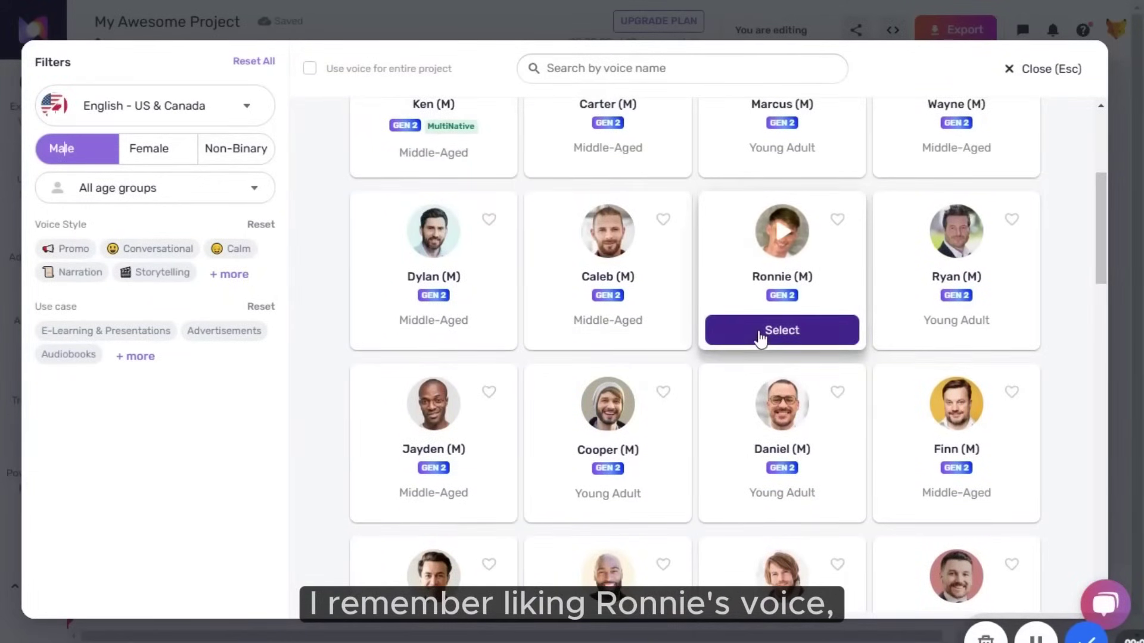
pyautogui.click(760, 331)
pyautogui.click(948, 152)
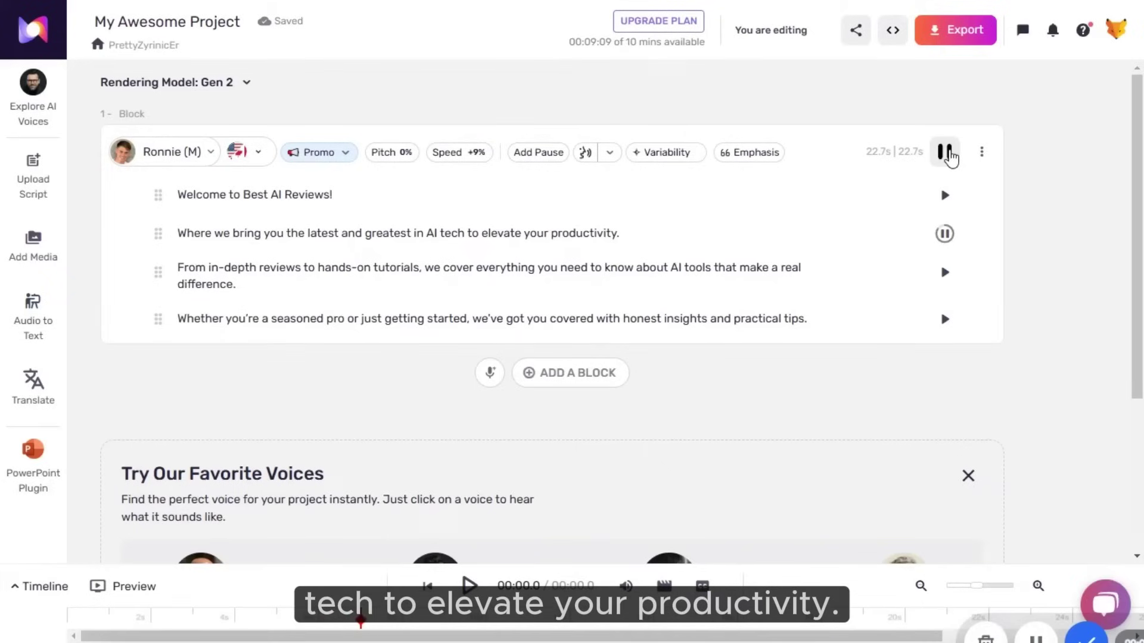
pyautogui.click(950, 156)
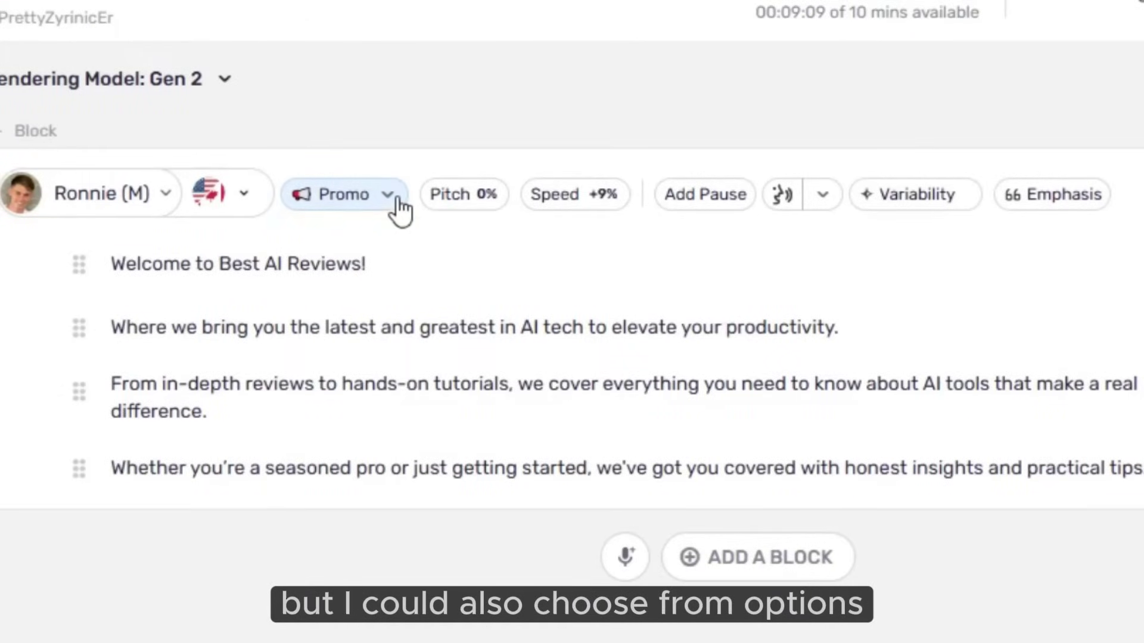
# Switch Ronnie's style from Promo to Conversational and play the 19.6-second result.
pyautogui.click(401, 207)
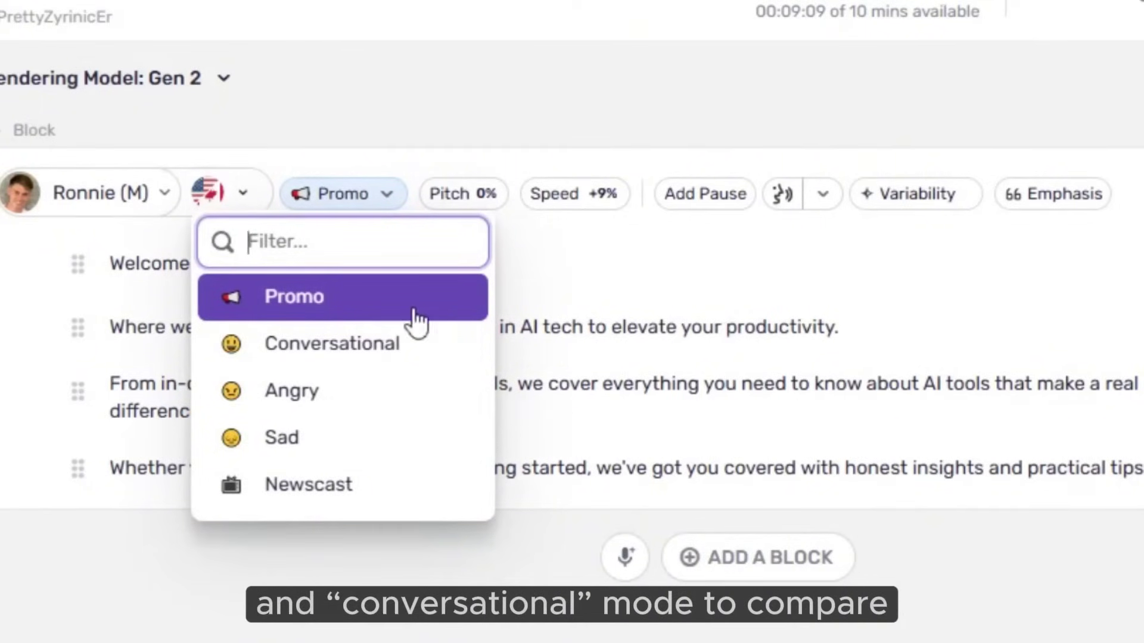
pyautogui.click(401, 343)
pyautogui.click(945, 153)
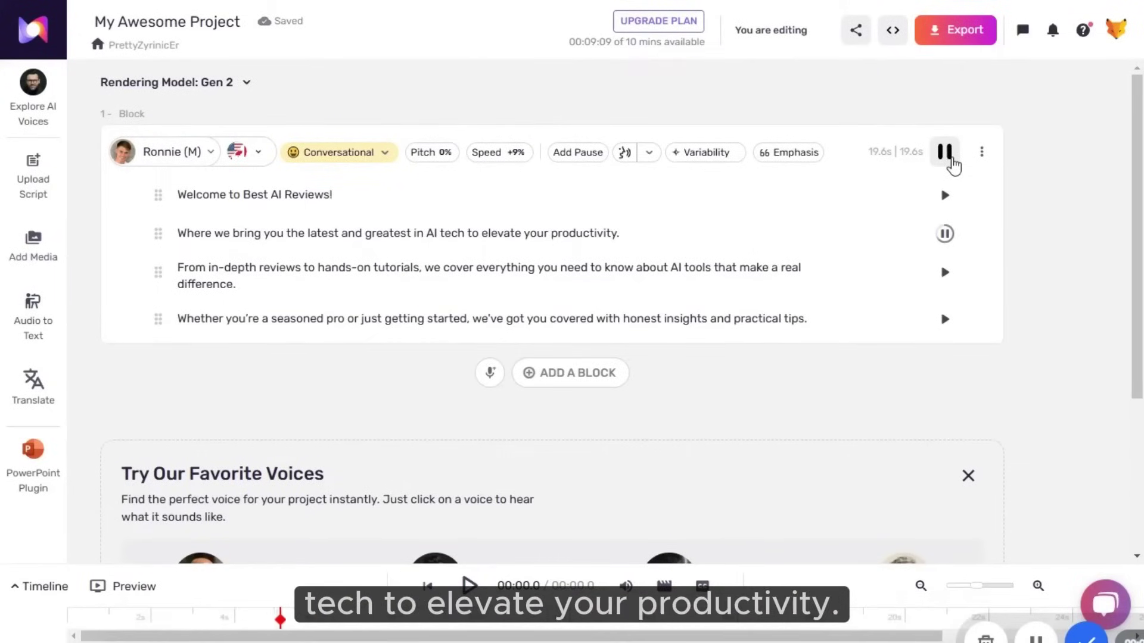
pyautogui.click(944, 153)
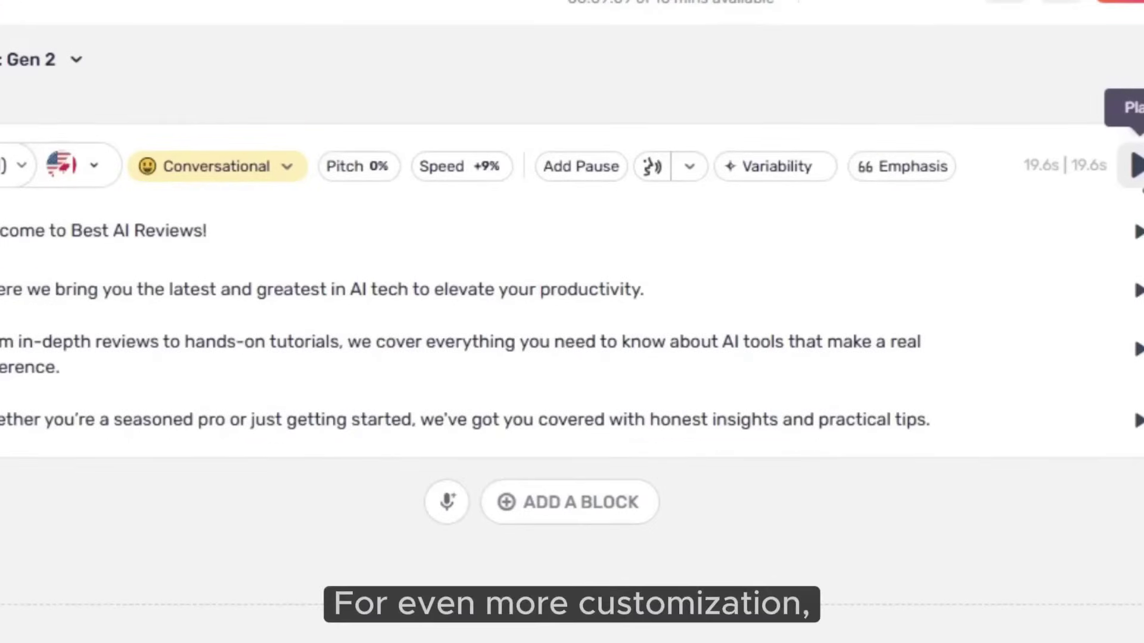
# Set the block's pitch to +10% and speed to -10%, then play the regenerated 21.6-second audio.
pyautogui.click(349, 180)
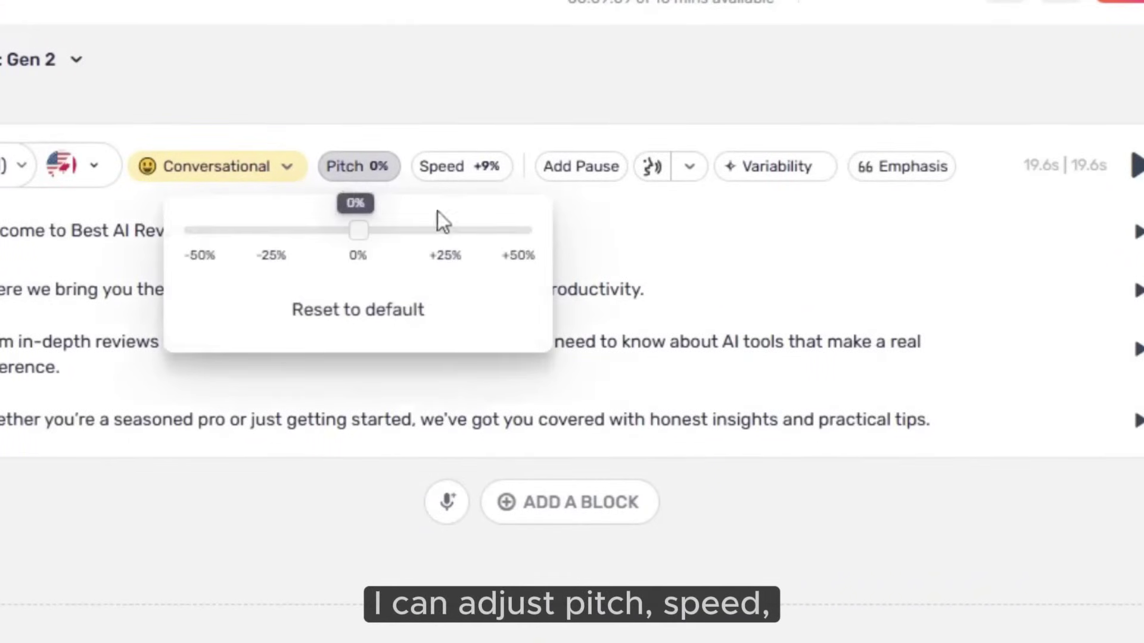
pyautogui.moveTo(377, 249); pyautogui.dragTo(393, 238)
pyautogui.click(476, 177)
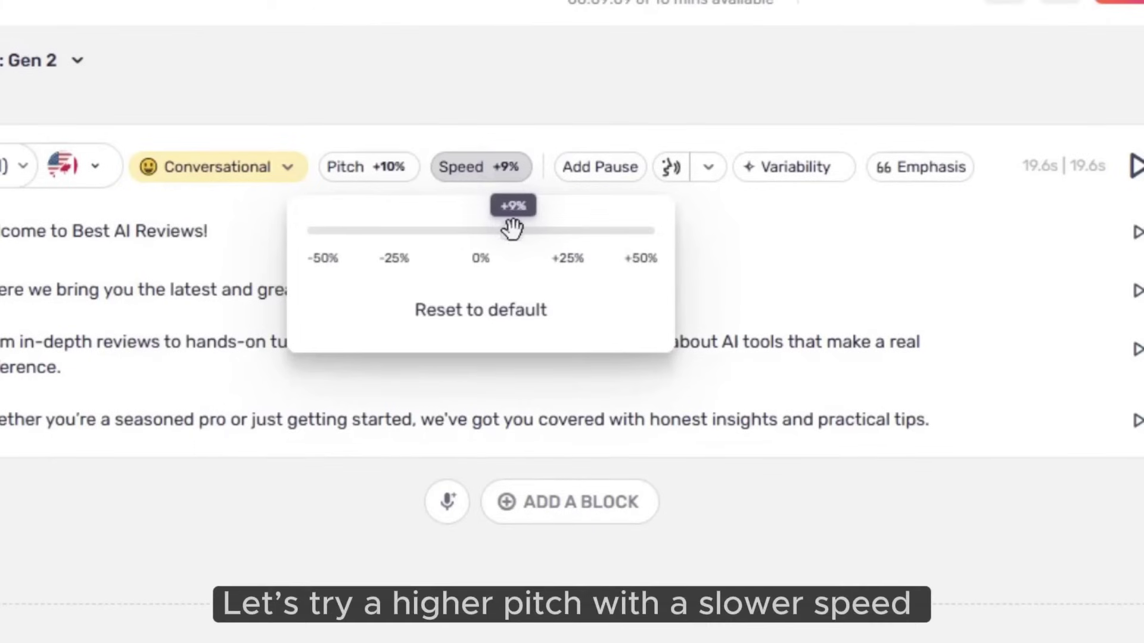
pyautogui.moveTo(511, 226); pyautogui.dragTo(447, 238)
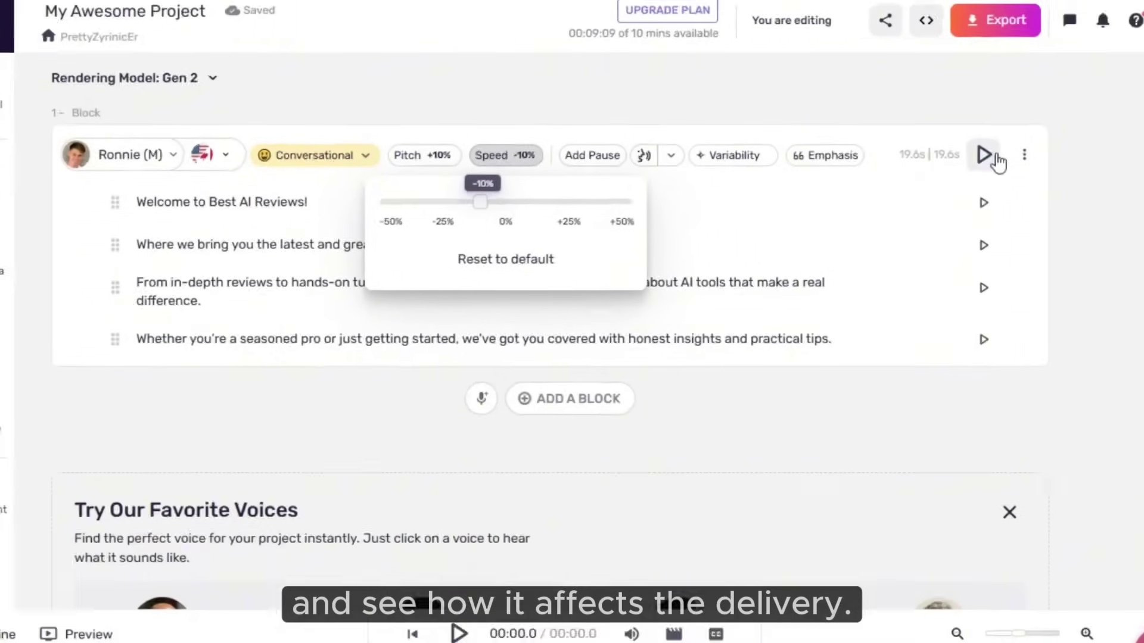
pyautogui.click(991, 159)
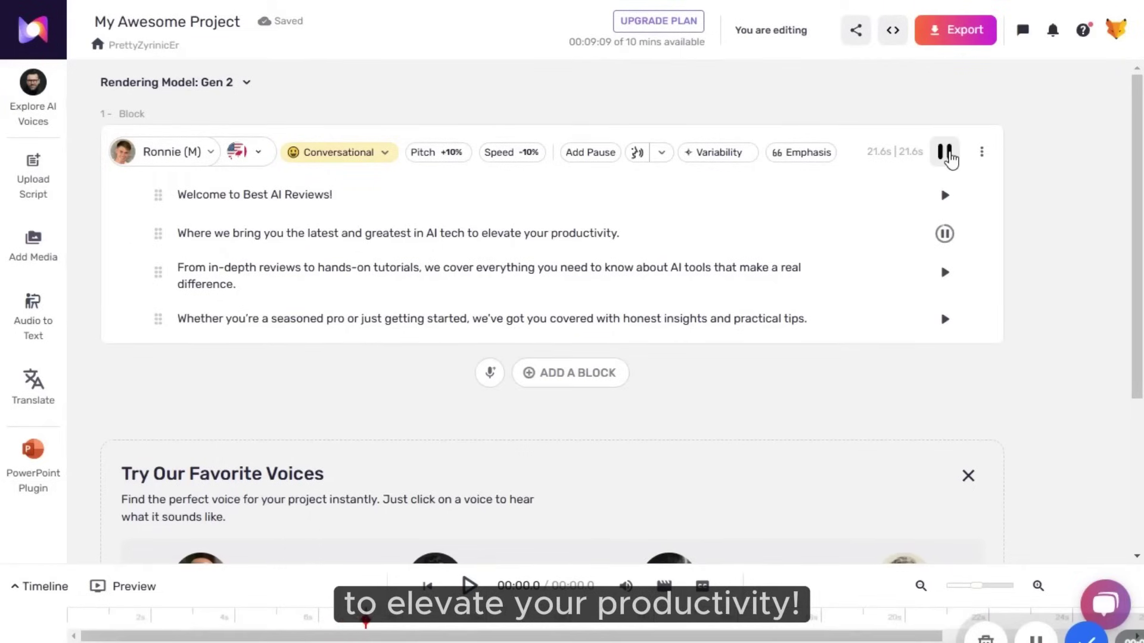
pyautogui.click(945, 152)
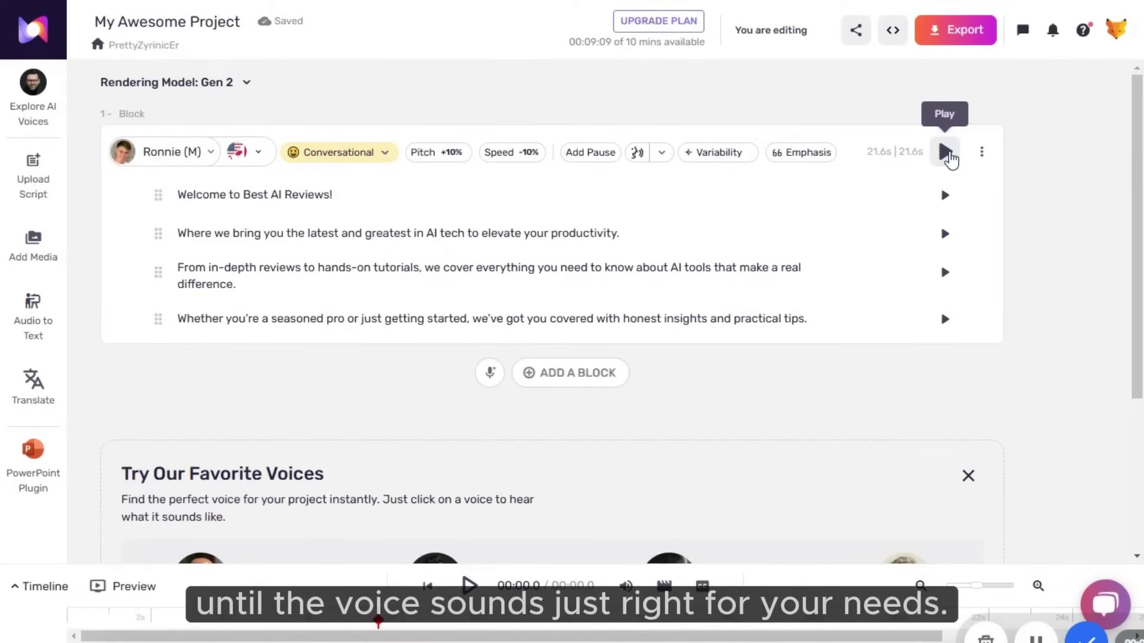
# Emphasize the word 'Best' by shifting it toward HighPitch, and apply it to the voiceover.
pyautogui.click(801, 152)
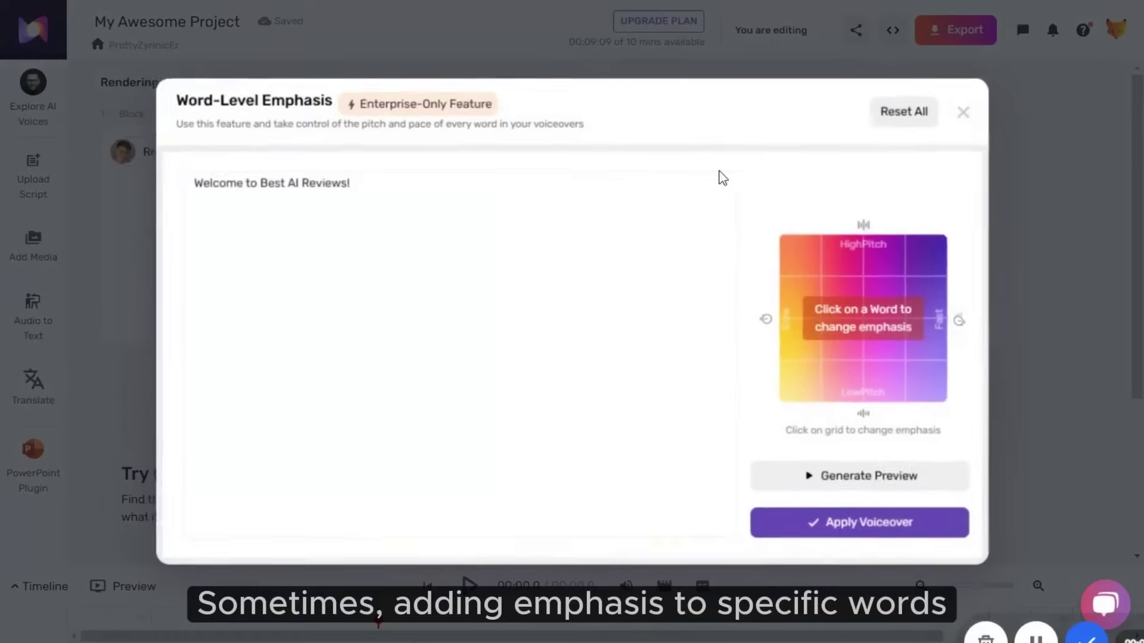
pyautogui.moveTo(262, 184); pyautogui.dragTo(290, 183)
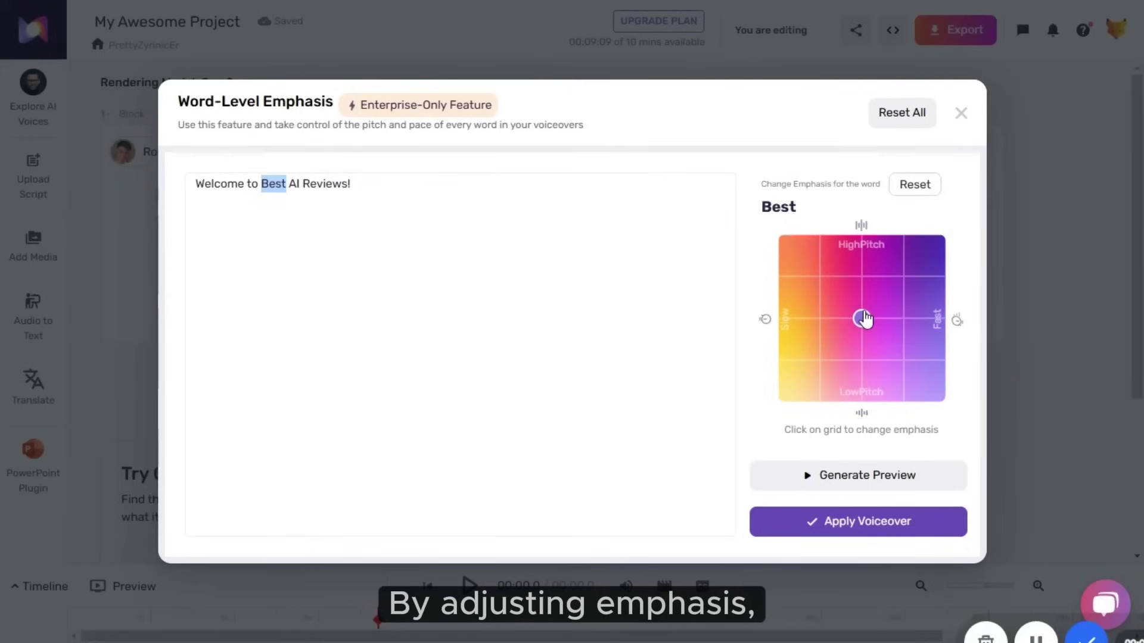
pyautogui.moveTo(862, 319); pyautogui.dragTo(862, 281)
pyautogui.click(808, 563)
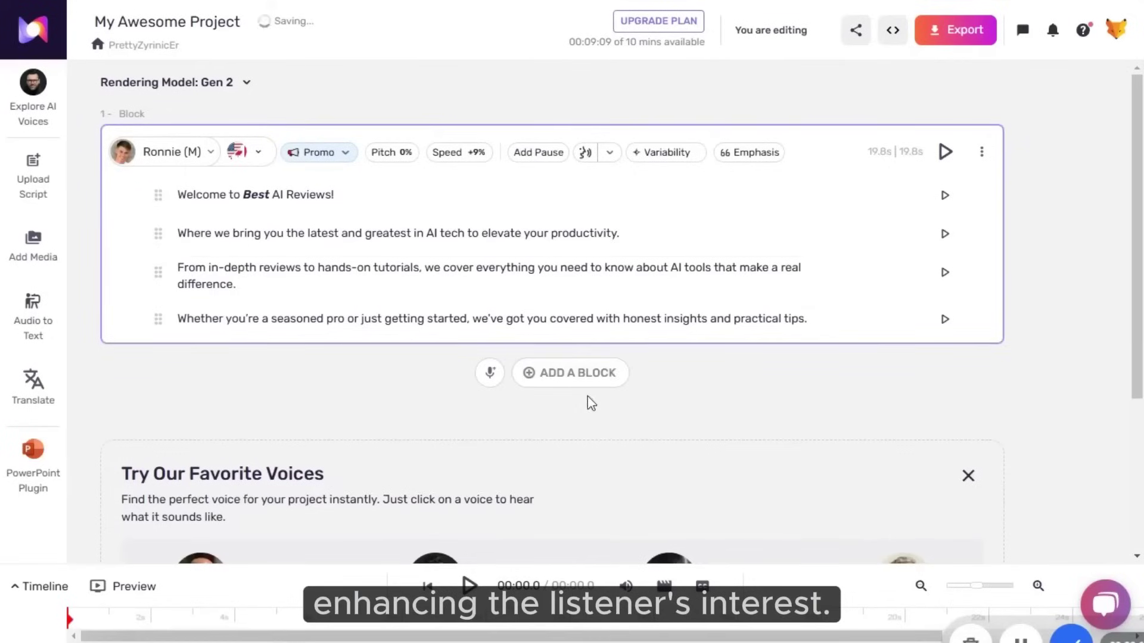
# Add block 2 and voice 'From in depth reviews to hands on tutorials…' from a recorded clip.
pyautogui.click(560, 384)
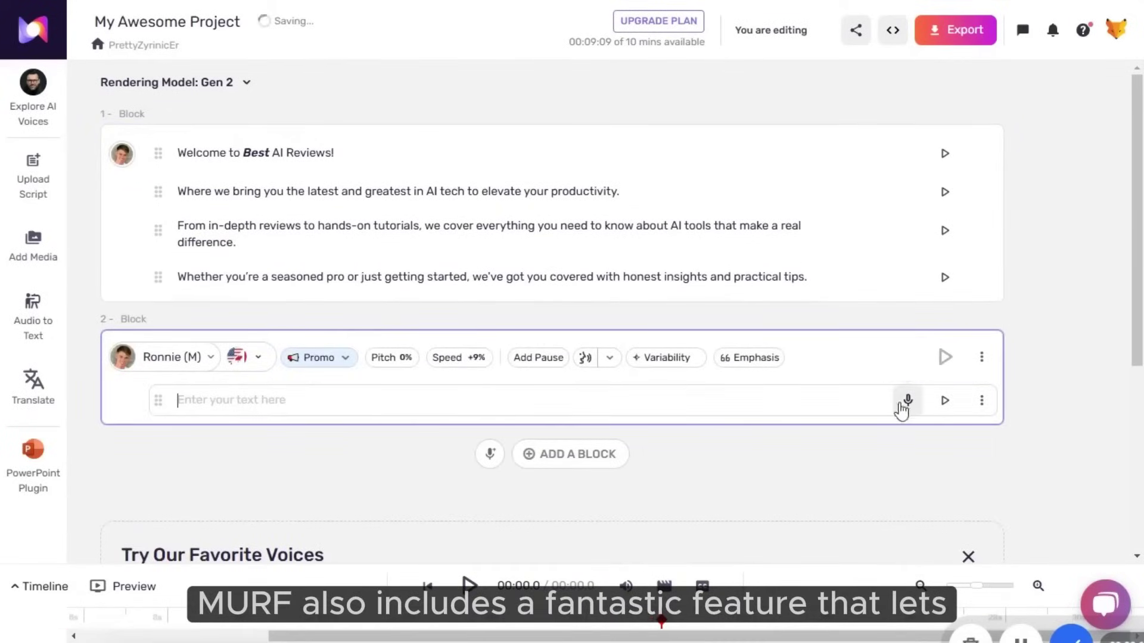
pyautogui.click(906, 401)
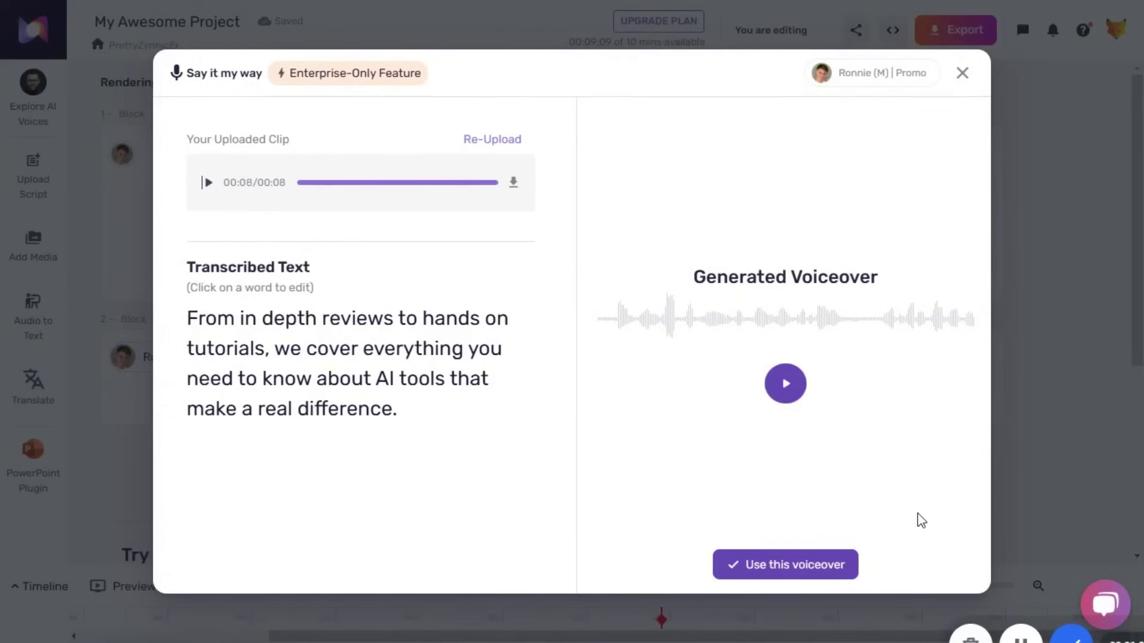
pyautogui.click(820, 566)
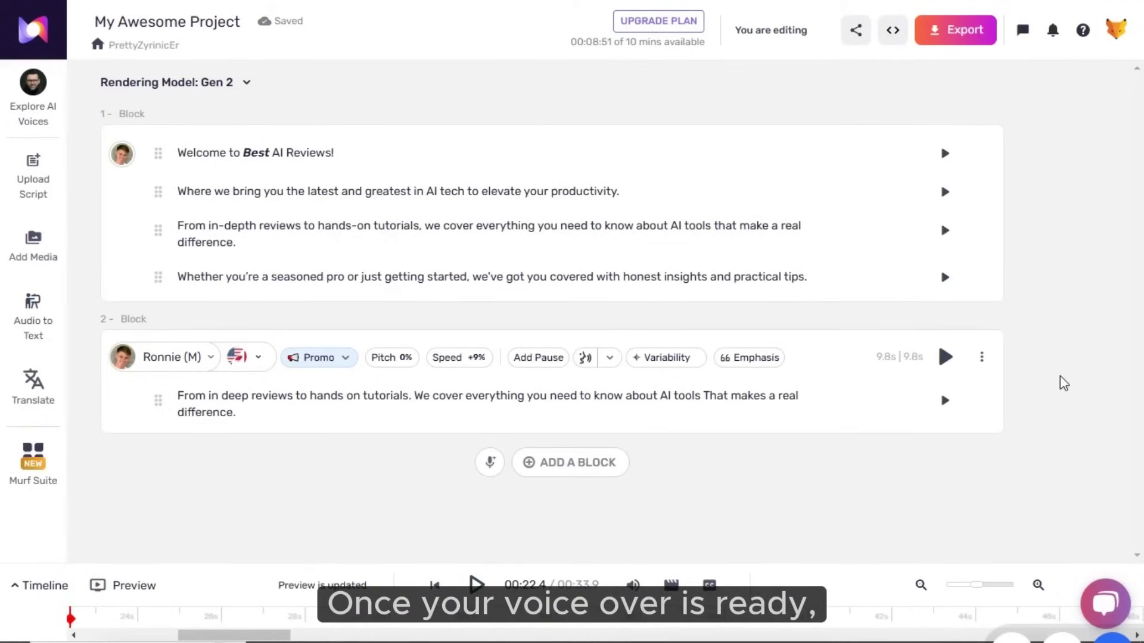
# Browse My Uploads, Stock Images, Stock Videos and Stock Music, then expand the timeline to see block 2's clip.
pyautogui.click(41, 256)
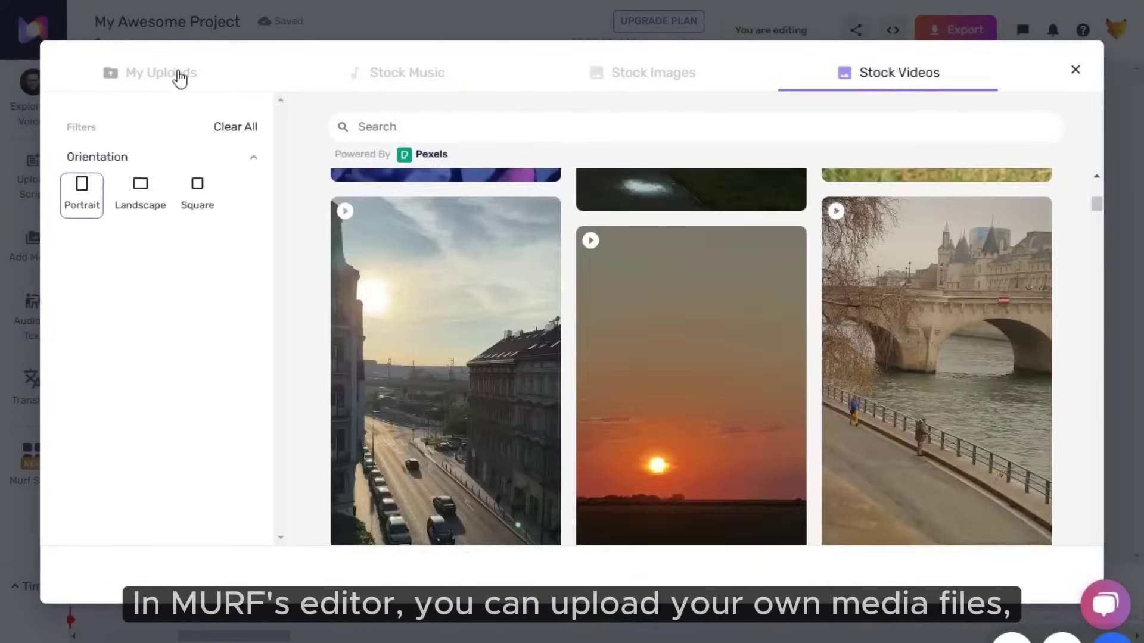
pyautogui.click(178, 72)
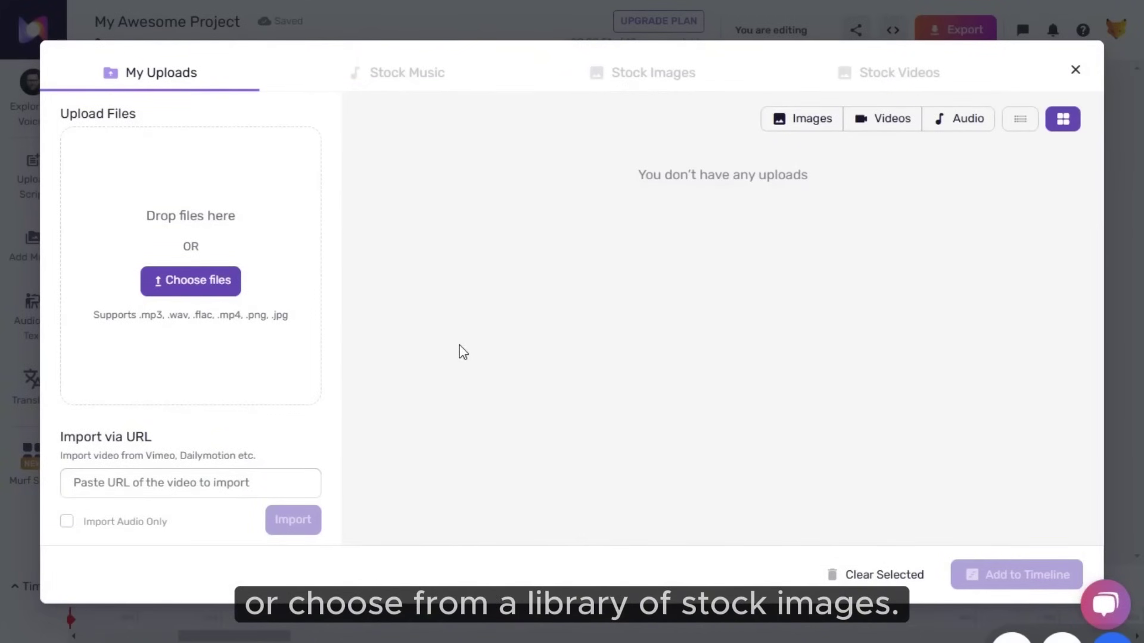
pyautogui.click(654, 72)
pyautogui.click(920, 73)
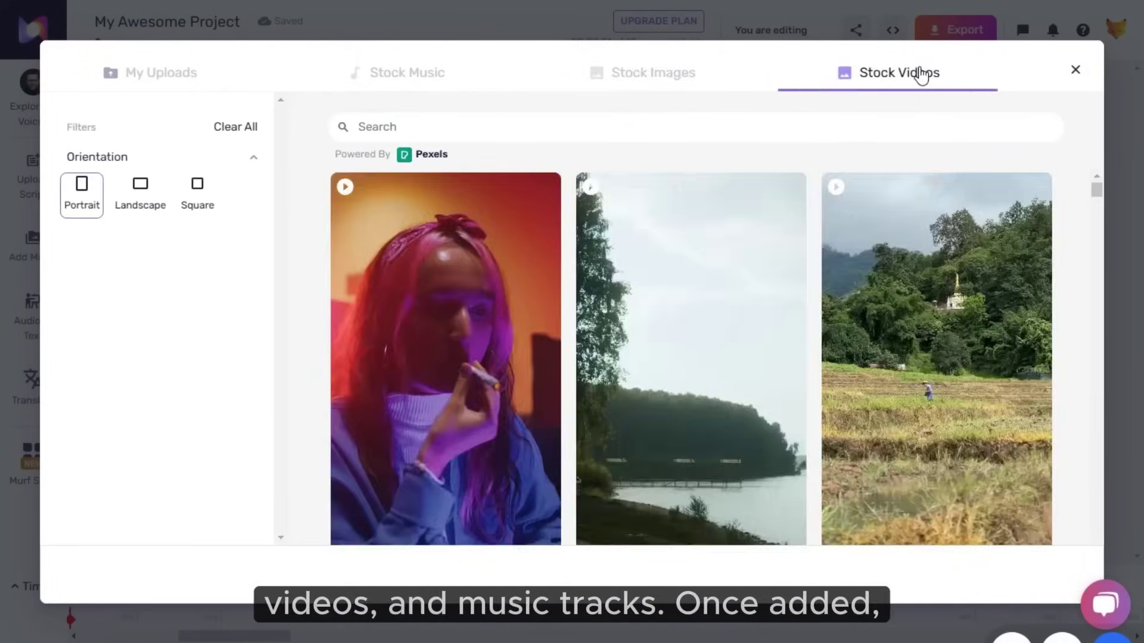
pyautogui.click(441, 74)
pyautogui.click(1076, 69)
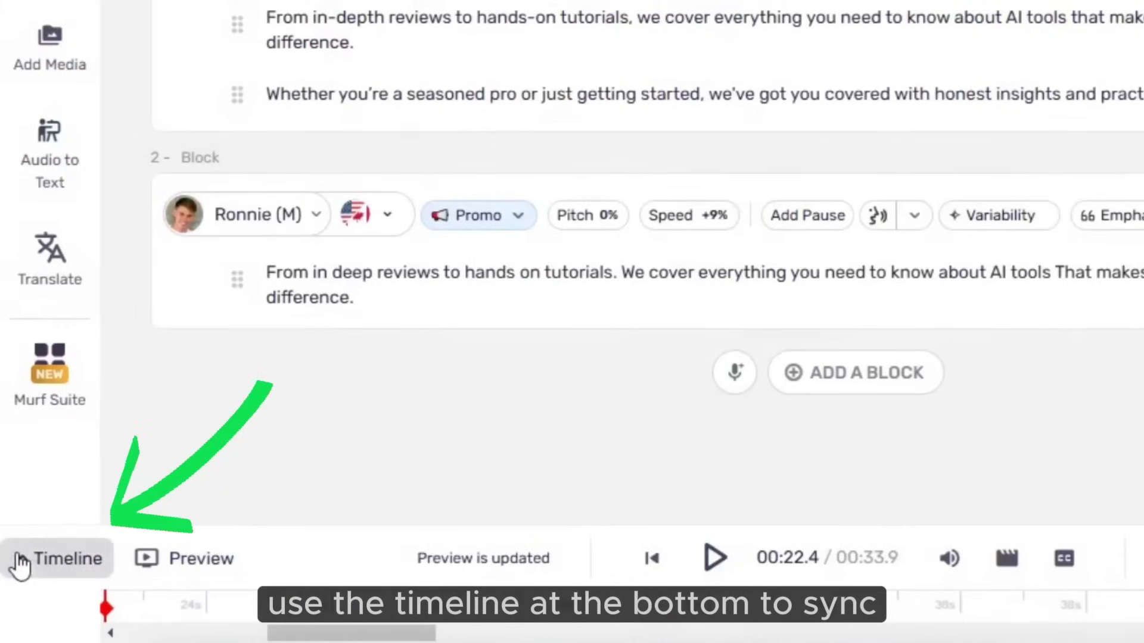
pyautogui.click(18, 586)
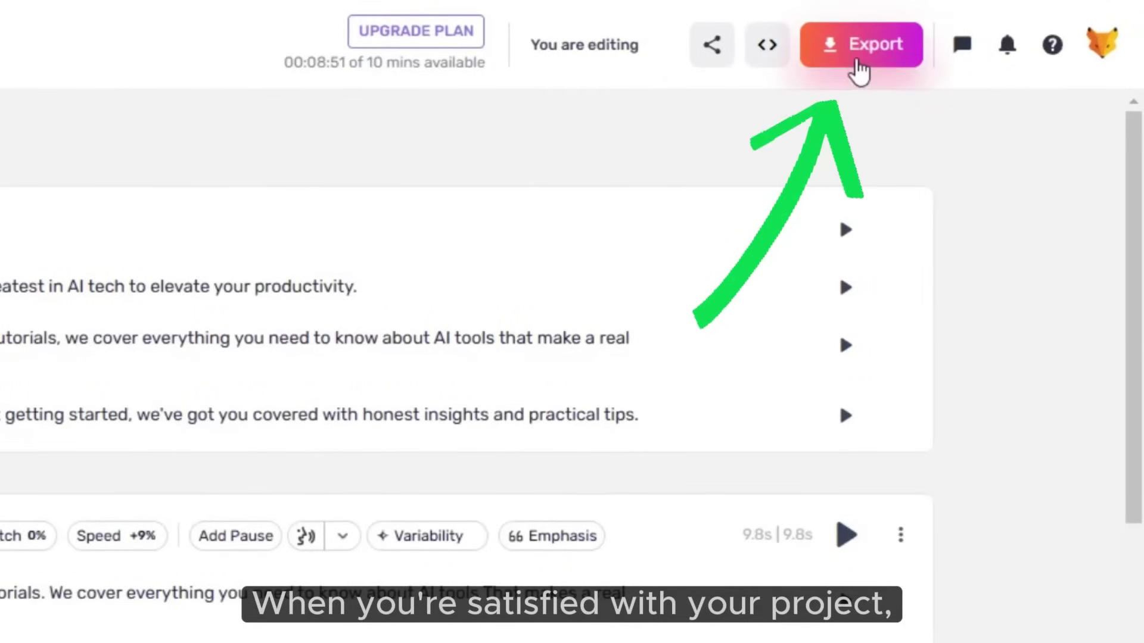
# Download a Voice Only export as a single high-quality mono .MP3 file.
pyautogui.click(952, 40)
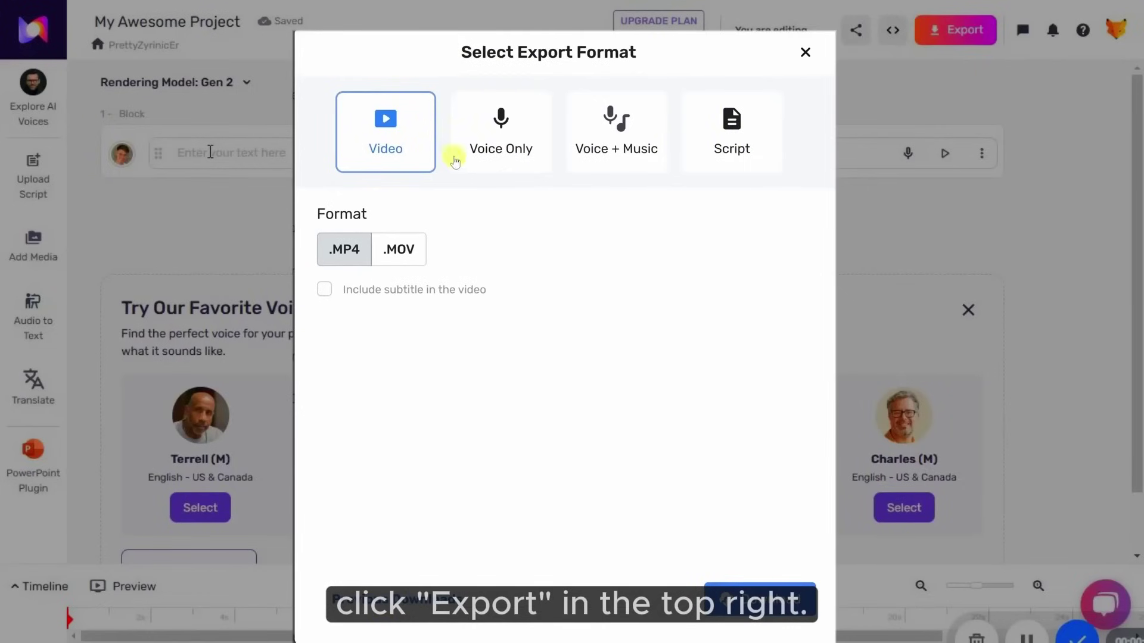
pyautogui.click(504, 157)
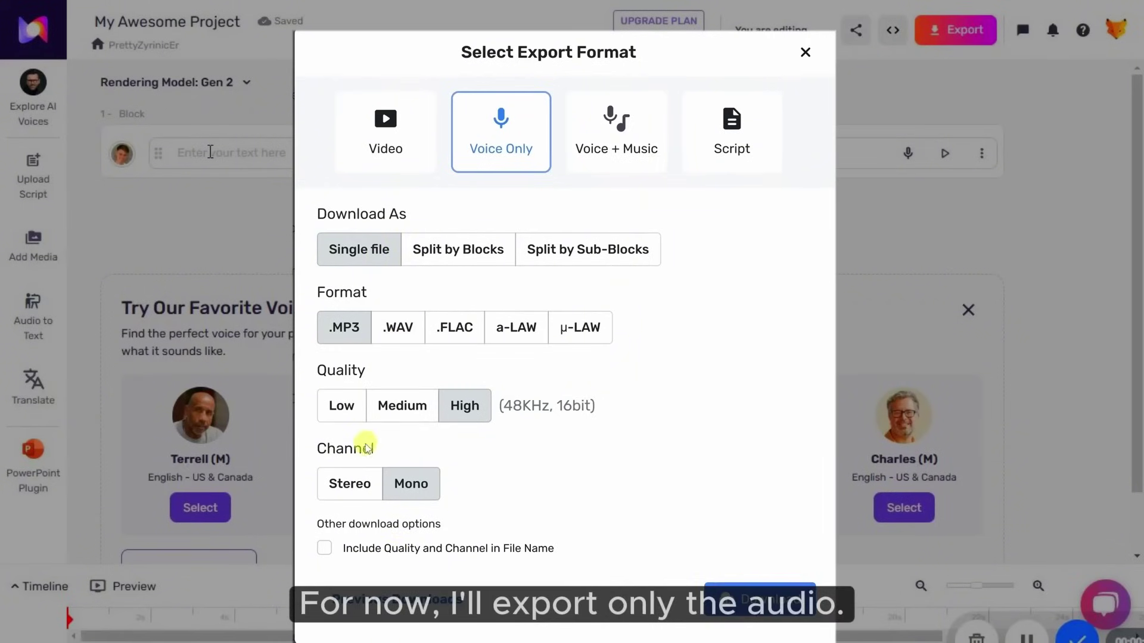
pyautogui.click(760, 599)
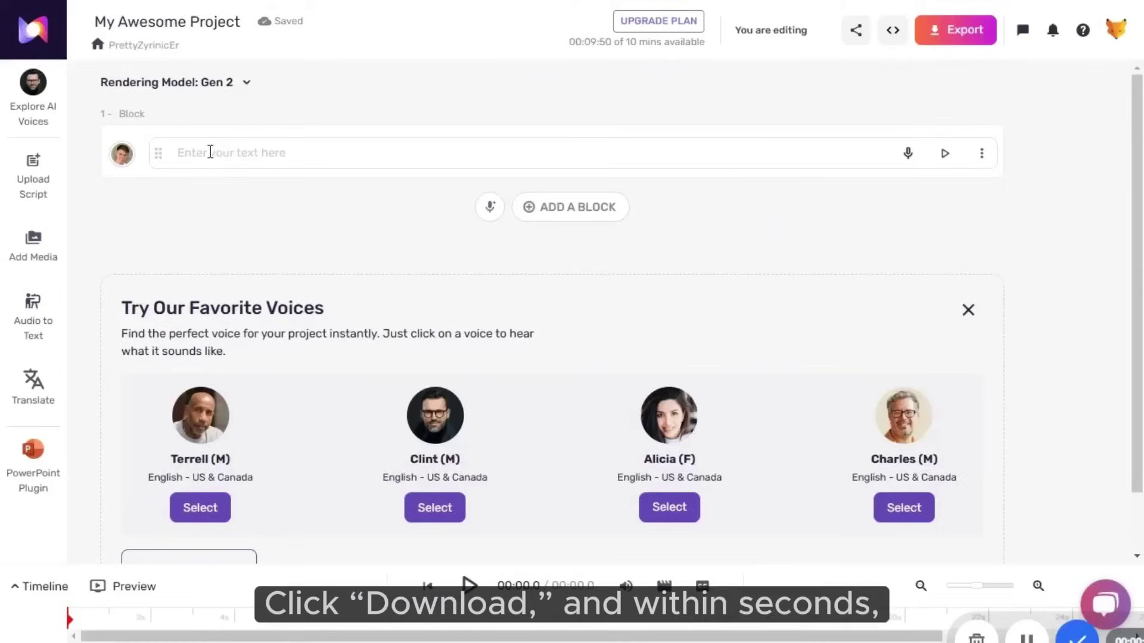